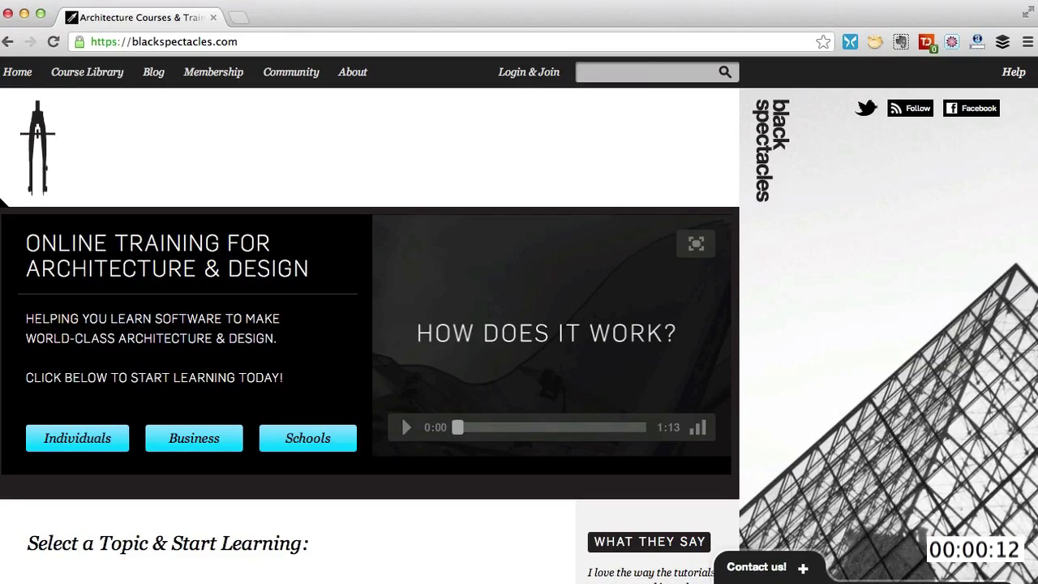
Go from the Black Spectacles homepage's Photoshop topic to the Rendering Production Pt 3 course page
{"action": "scroll", "coordinate": [389, 521], "scroll_direction": "down", "scroll_amount": 5}
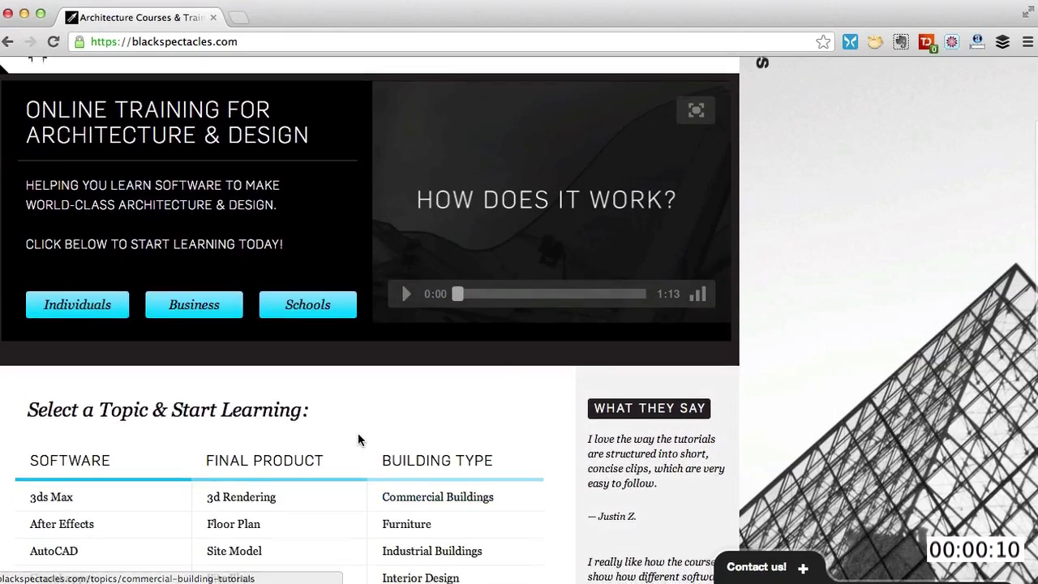
{"action": "scroll", "coordinate": [276, 432], "scroll_direction": "down", "scroll_amount": 3}
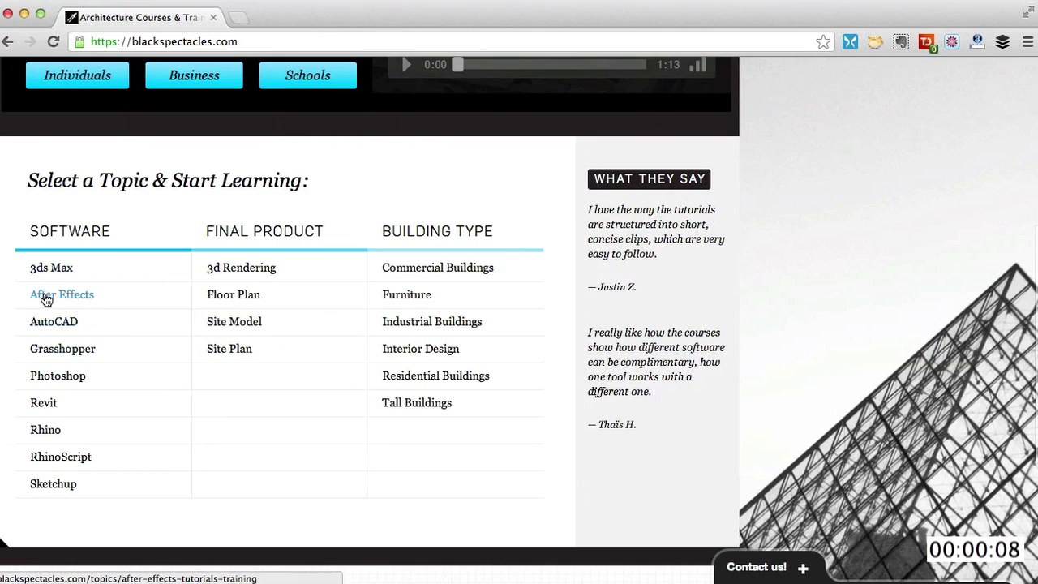
{"action": "left_click", "coordinate": [65, 376]}
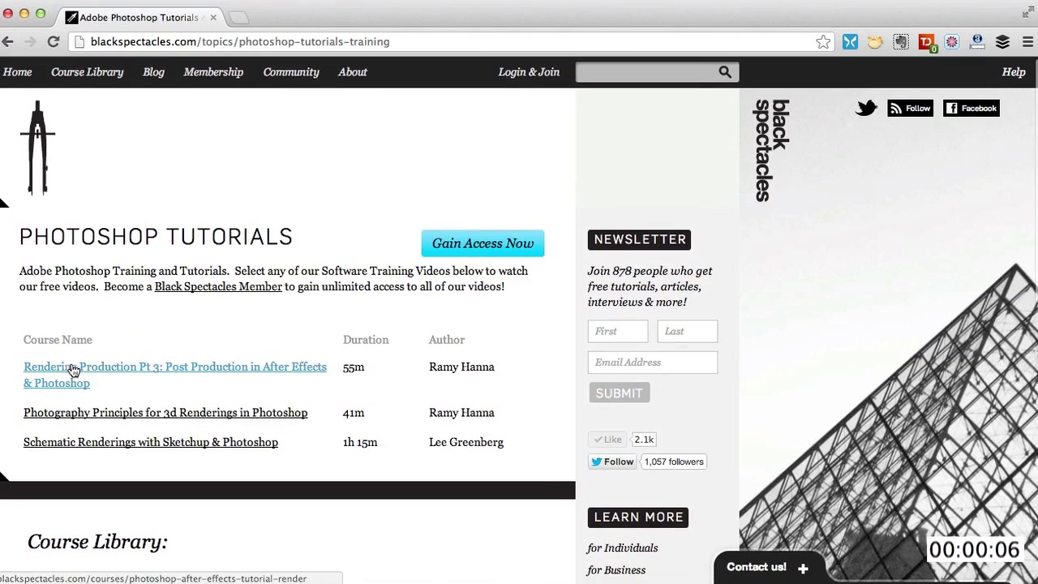
{"action": "left_click", "coordinate": [73, 369]}
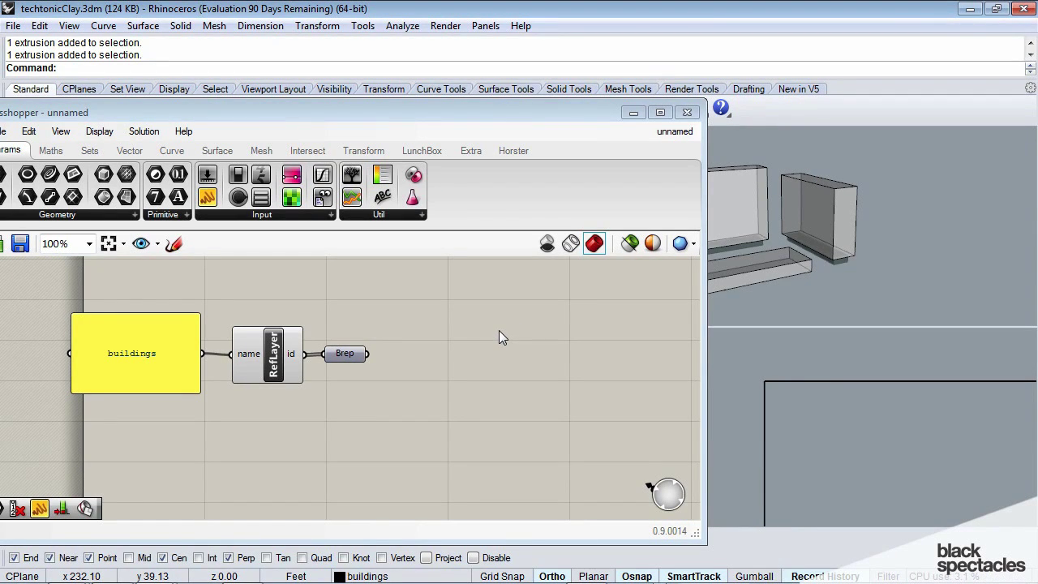
Bring the full Grasshopper window into view beside the Rhino viewport's three massing boxes
{"action": "left_click_drag", "start_coordinate": [542, 111], "coordinate": [474, 135]}
{"action": "right_click_drag", "start_coordinate": [390, 347], "coordinate": [420, 350]}
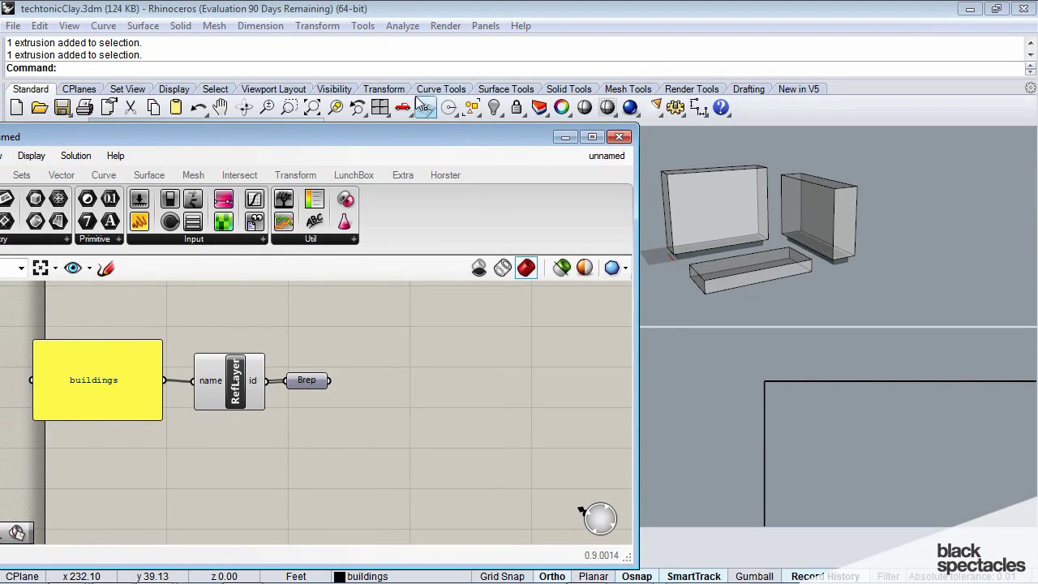
{"action": "mouse_move", "coordinate": [414, 135]}
{"action": "left_mouse_down"}
{"action": "mouse_move", "coordinate": [443, 137]}
{"action": "mouse_move", "coordinate": [401, 138]}
{"action": "left_mouse_up"}
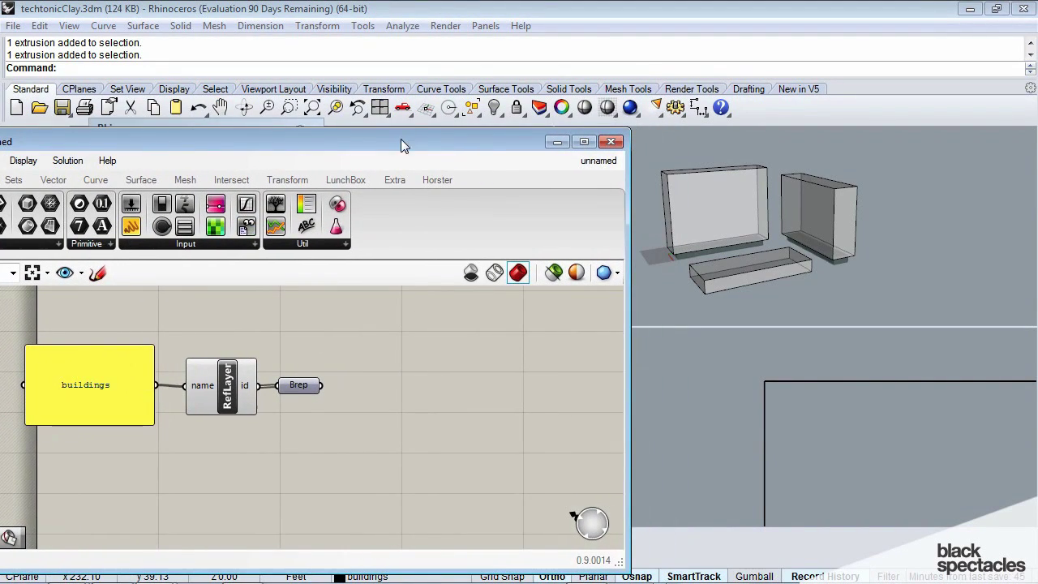
{"action": "right_click_drag", "start_coordinate": [803, 268], "coordinate": [716, 257]}
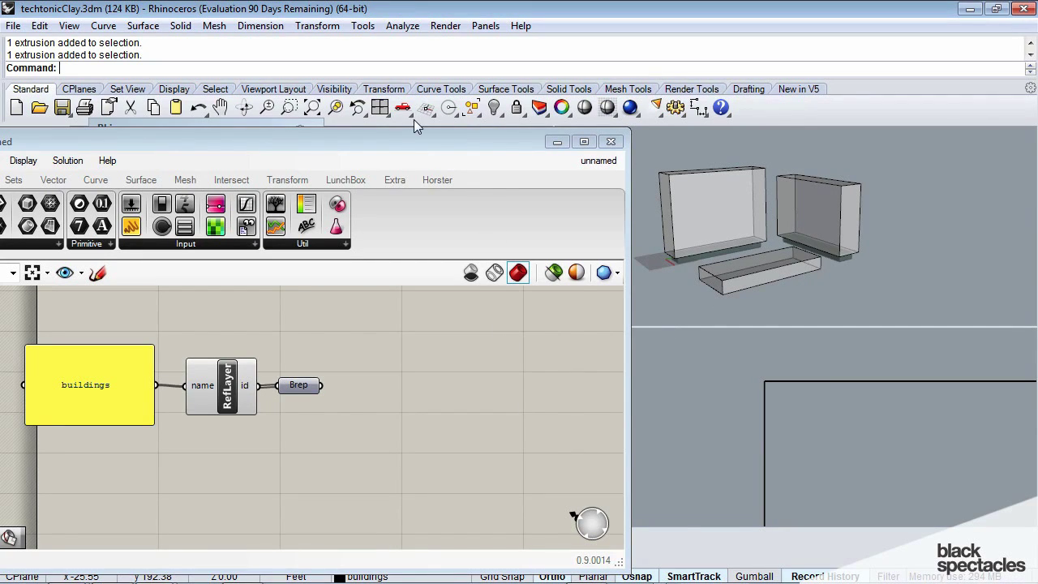
{"action": "left_click_drag", "start_coordinate": [417, 137], "coordinate": [427, 118]}
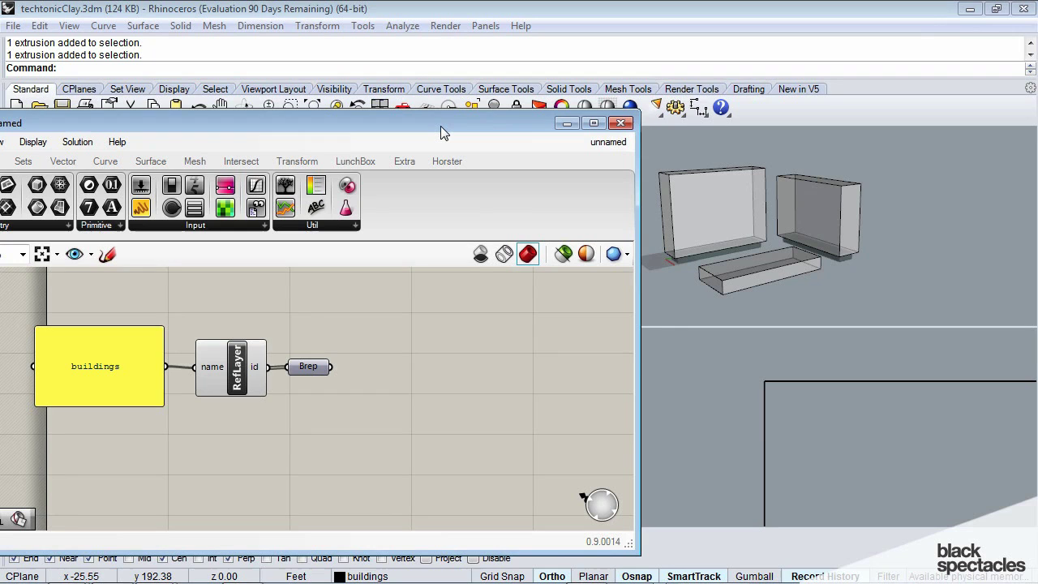
{"action": "left_click_drag", "start_coordinate": [435, 122], "coordinate": [527, 119]}
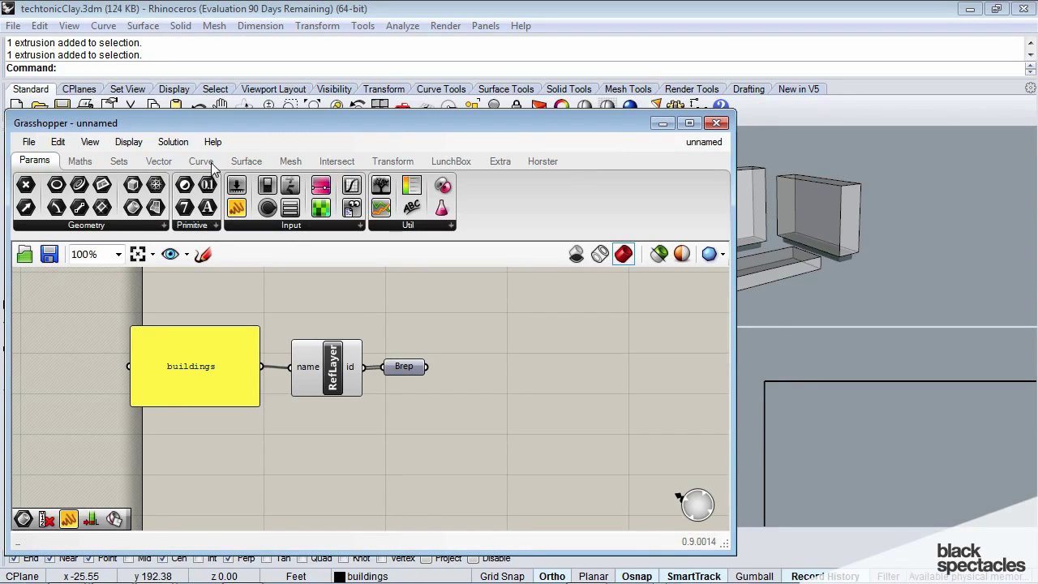
Place a Contour component from Intersect's Mathematical group to the right of Brep
{"action": "left_click", "coordinate": [244, 162]}
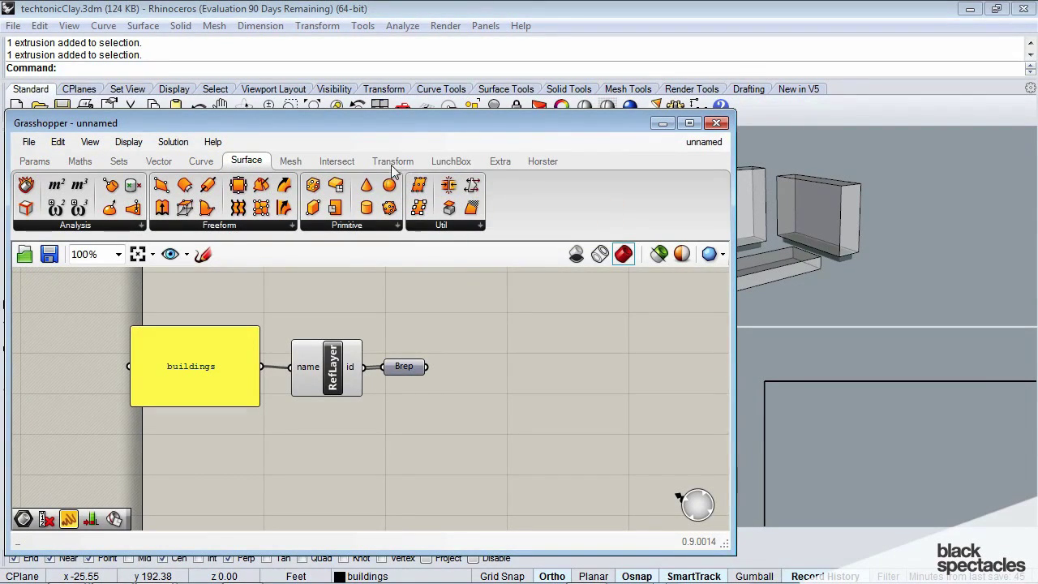
{"action": "left_click", "coordinate": [336, 162]}
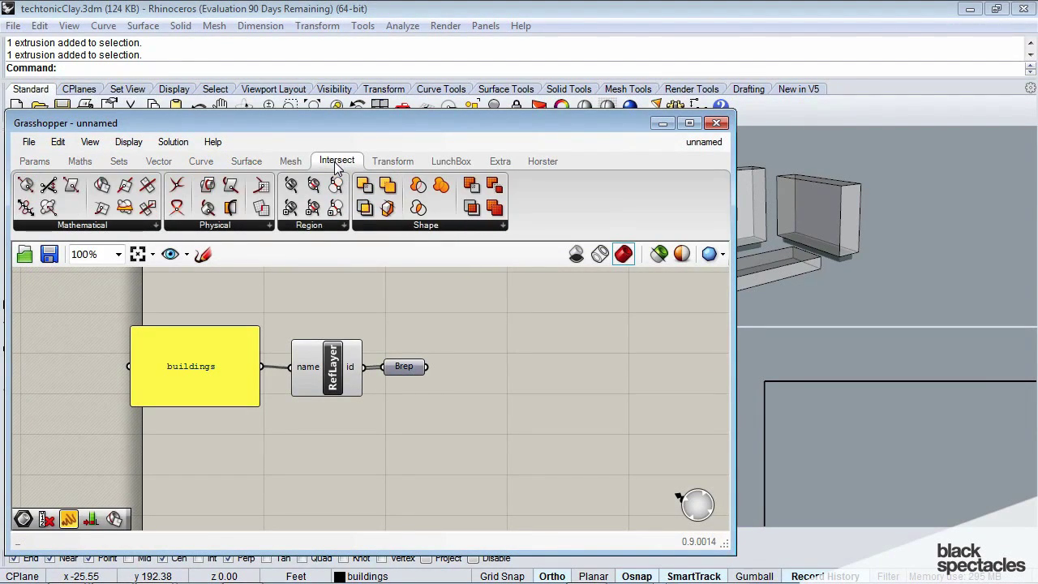
{"action": "left_click", "coordinate": [81, 226]}
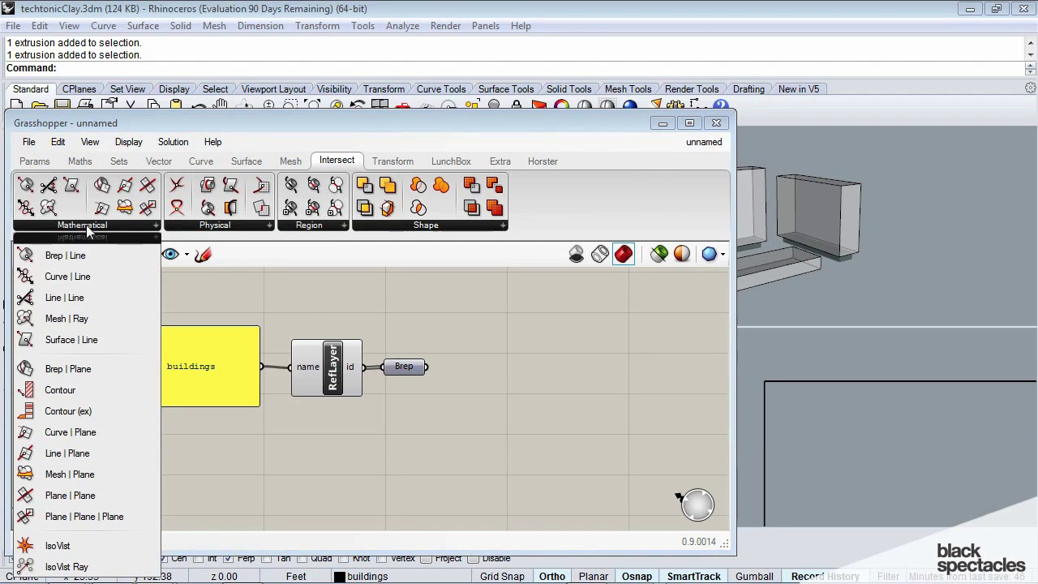
{"action": "left_click", "coordinate": [60, 390]}
{"action": "left_click", "coordinate": [421, 424]}
{"action": "left_click_drag", "start_coordinate": [432, 444], "coordinate": [592, 380]}
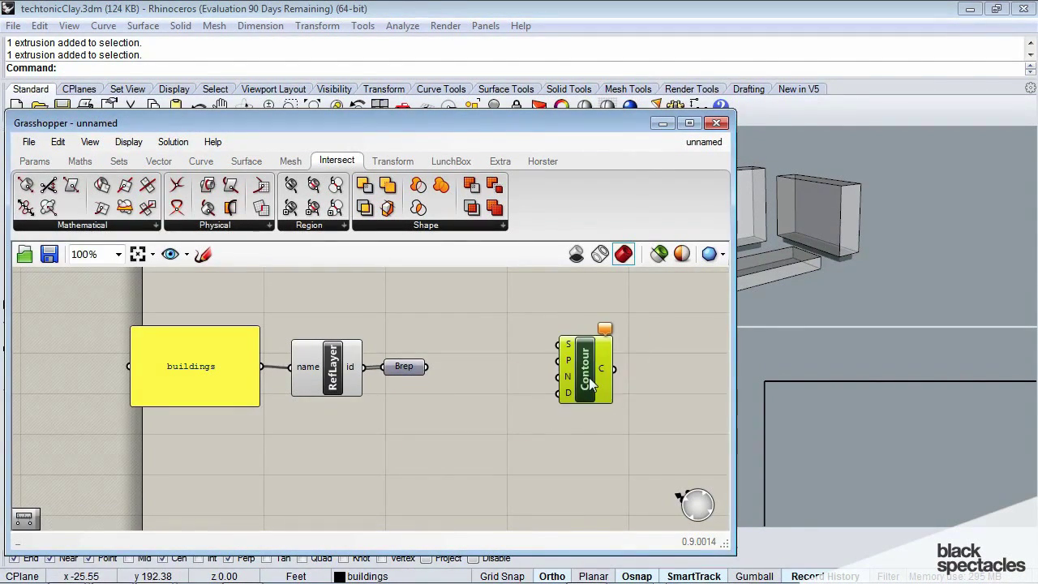
Rearrange the window and canvas so Contour sits neatly beside the Brep parameter
{"action": "left_click", "coordinate": [501, 407]}
{"action": "right_click_drag", "start_coordinate": [501, 407], "coordinate": [410, 429]}
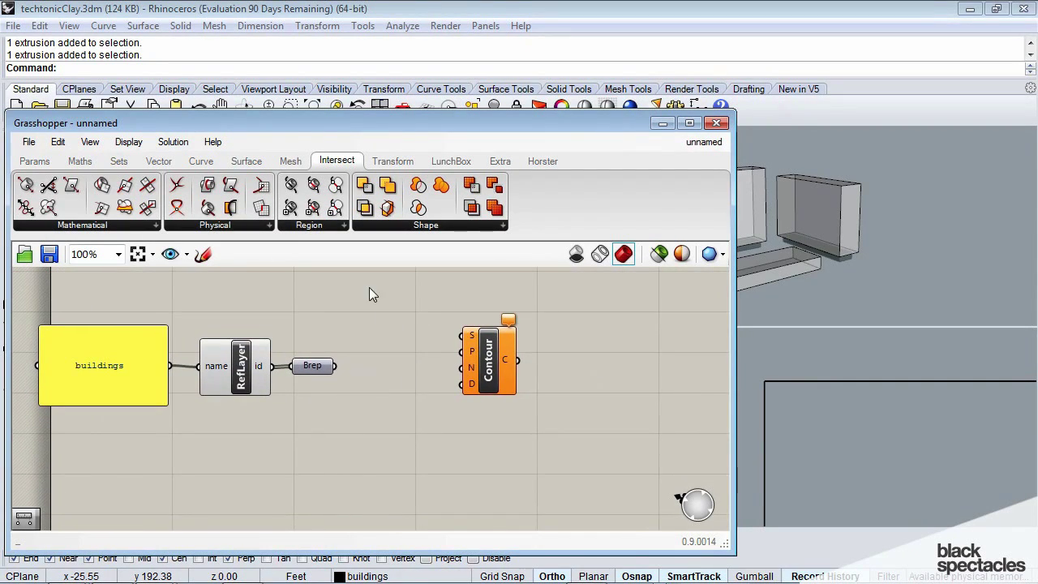
{"action": "left_click_drag", "start_coordinate": [558, 123], "coordinate": [516, 116]}
{"action": "right_click_drag", "start_coordinate": [501, 416], "coordinate": [516, 393]}
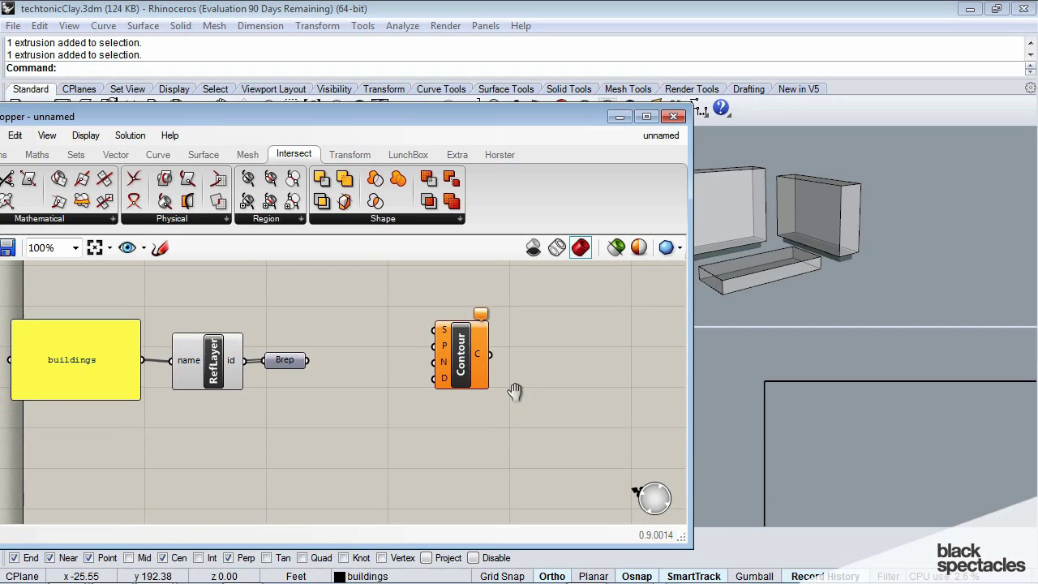
{"action": "left_click_drag", "start_coordinate": [456, 360], "coordinate": [480, 365]}
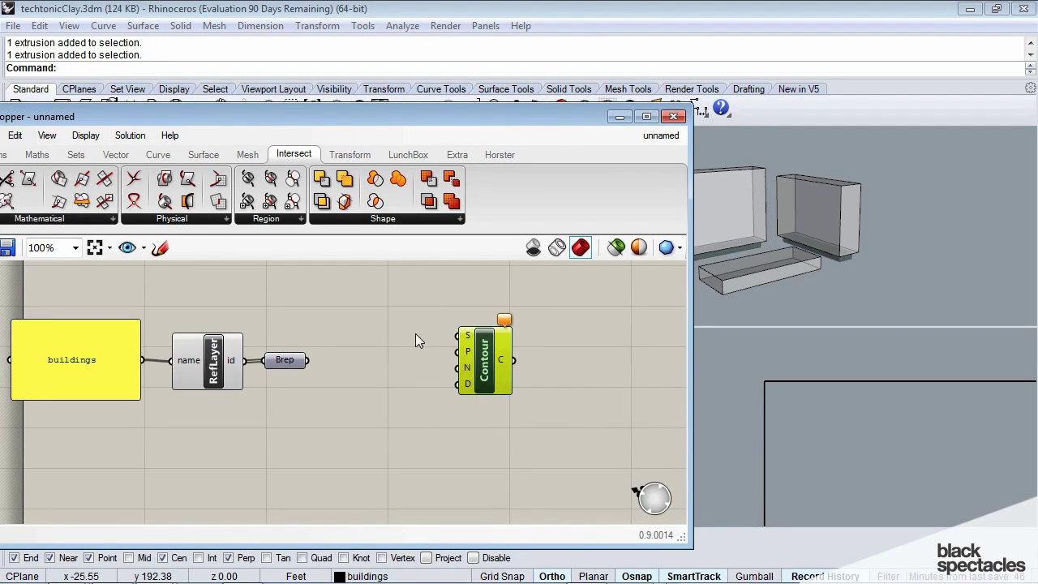
{"action": "right_click_drag", "start_coordinate": [415, 333], "coordinate": [464, 357]}
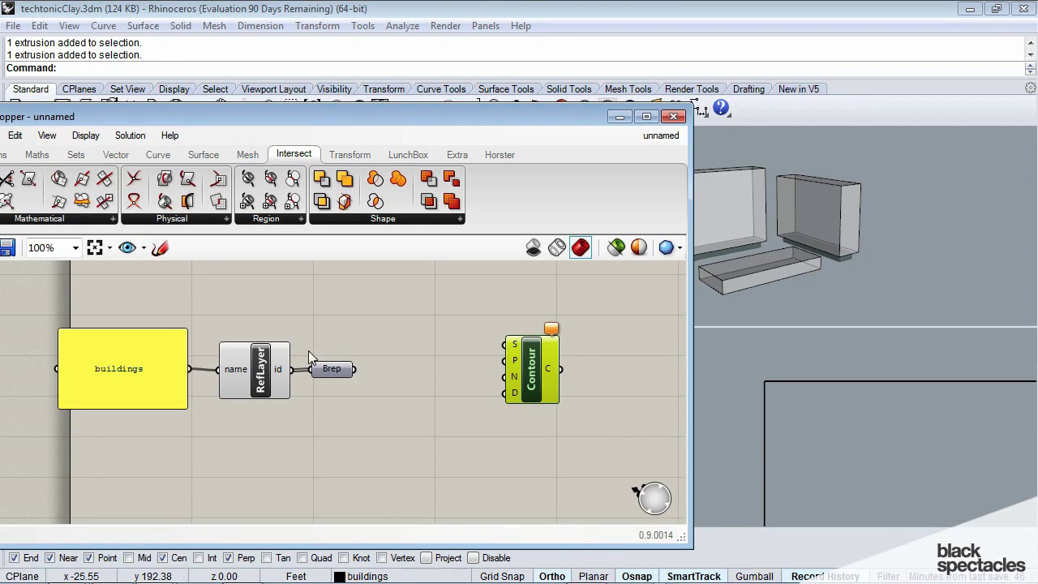
{"action": "left_click", "coordinate": [333, 353]}
{"action": "right_click_drag", "start_coordinate": [369, 327], "coordinate": [369, 355]}
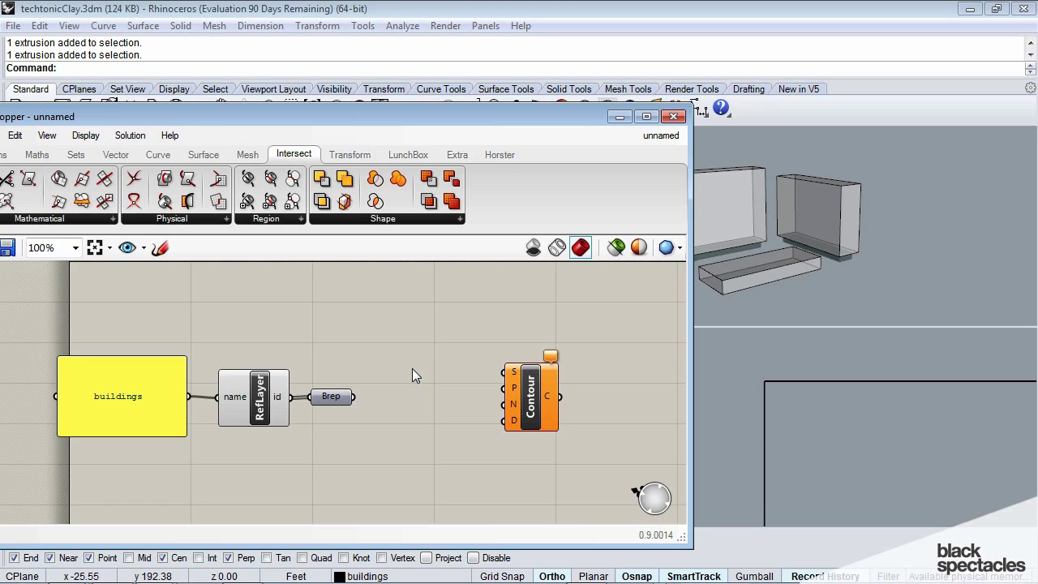
{"action": "right_click_drag", "start_coordinate": [464, 330], "coordinate": [438, 285]}
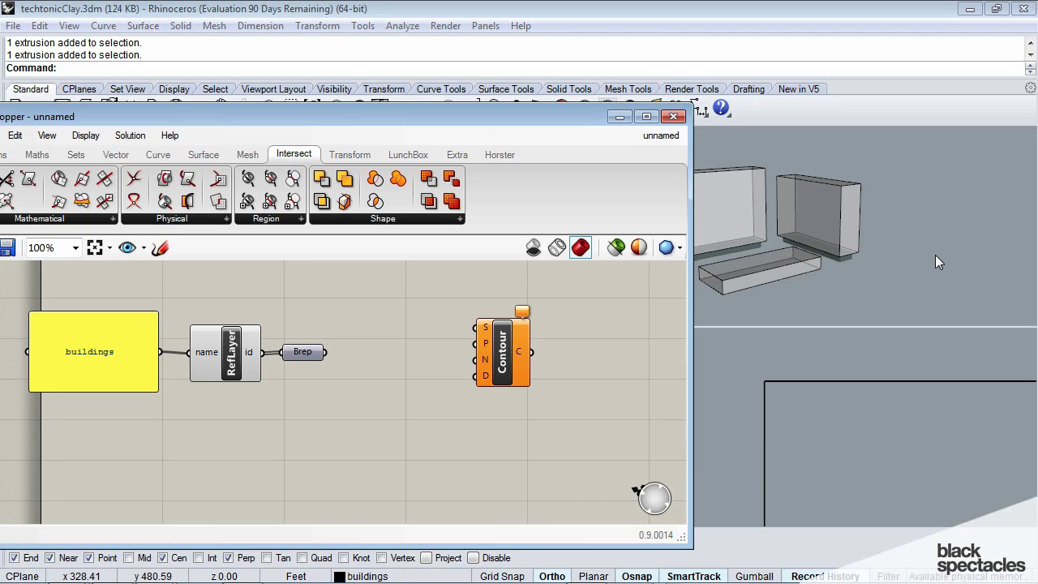
Wire the Brep parameter's output into the Contour component's S input
{"action": "left_click_drag", "start_coordinate": [503, 350], "coordinate": [498, 385]}
{"action": "left_click_drag", "start_coordinate": [326, 353], "coordinate": [519, 379]}
{"action": "left_click", "coordinate": [481, 327]}
{"action": "mouse_move", "coordinate": [521, 366]}
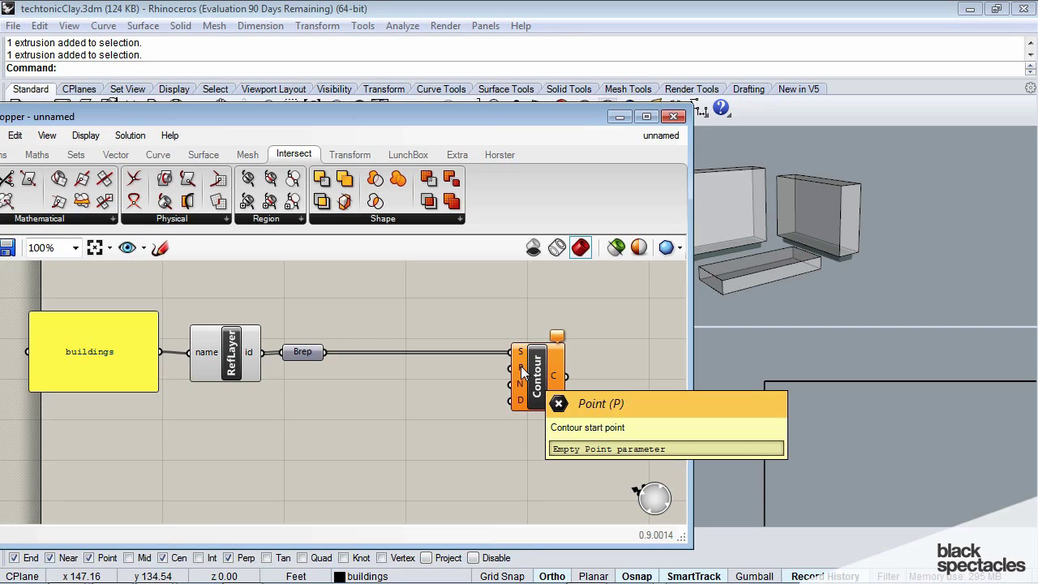
{"action": "right_click_drag", "start_coordinate": [924, 265], "coordinate": [847, 258]}
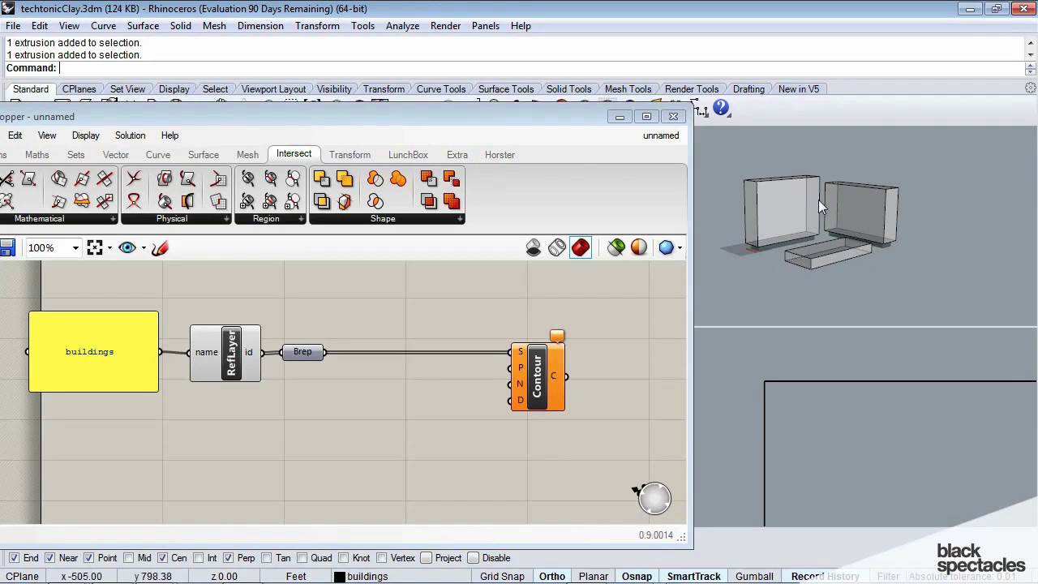
{"action": "right_click_drag", "start_coordinate": [498, 431], "coordinate": [504, 403]}
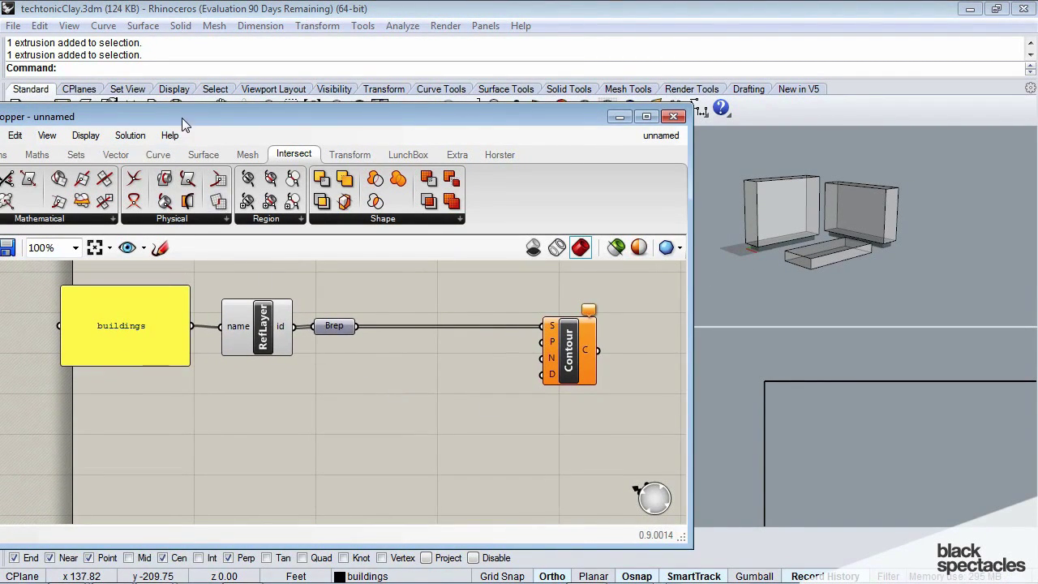
{"action": "left_click_drag", "start_coordinate": [182, 117], "coordinate": [233, 112]}
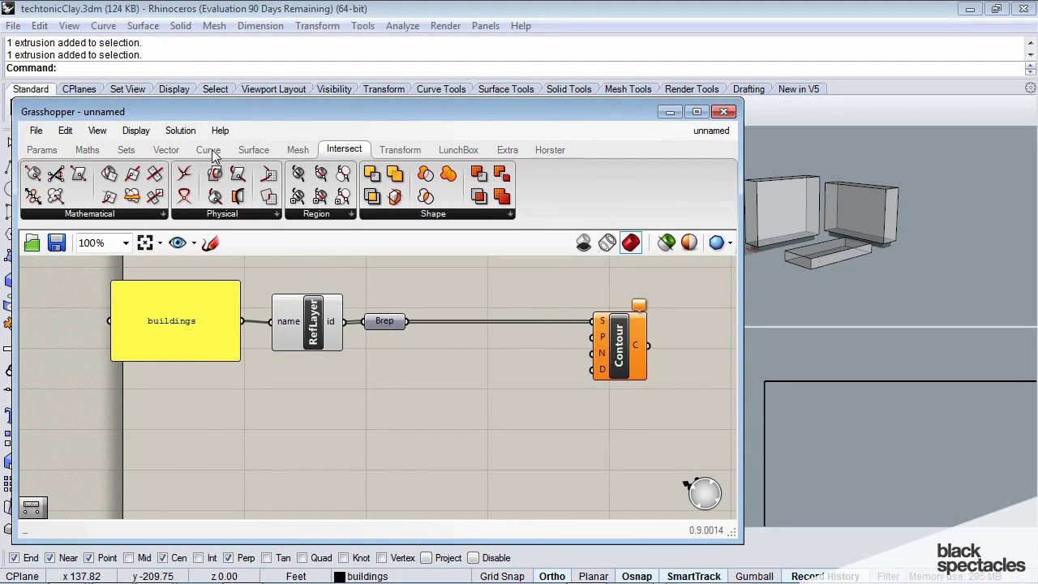
Add a Construct Point (Pt) component from the Vector tab below the Brep–Contour wire
{"action": "left_click", "coordinate": [167, 150]}
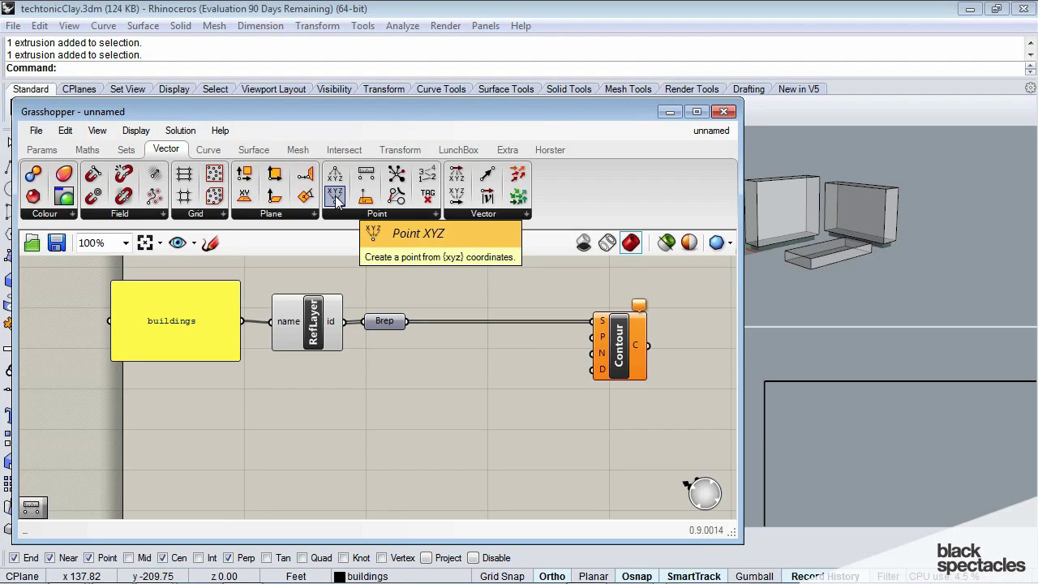
{"action": "left_click_drag", "start_coordinate": [336, 200], "coordinate": [472, 399]}
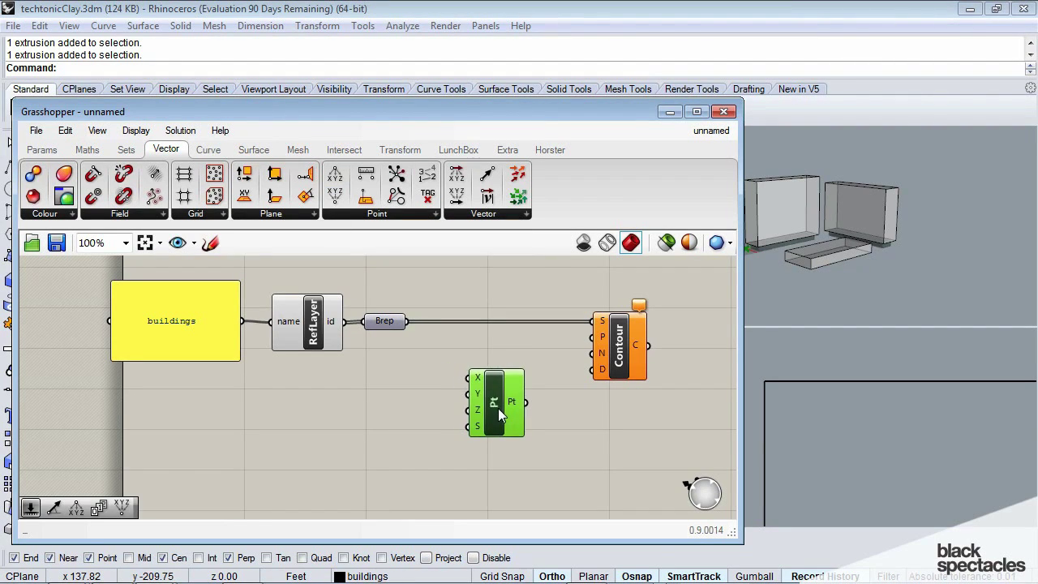
{"action": "left_click", "coordinate": [449, 398]}
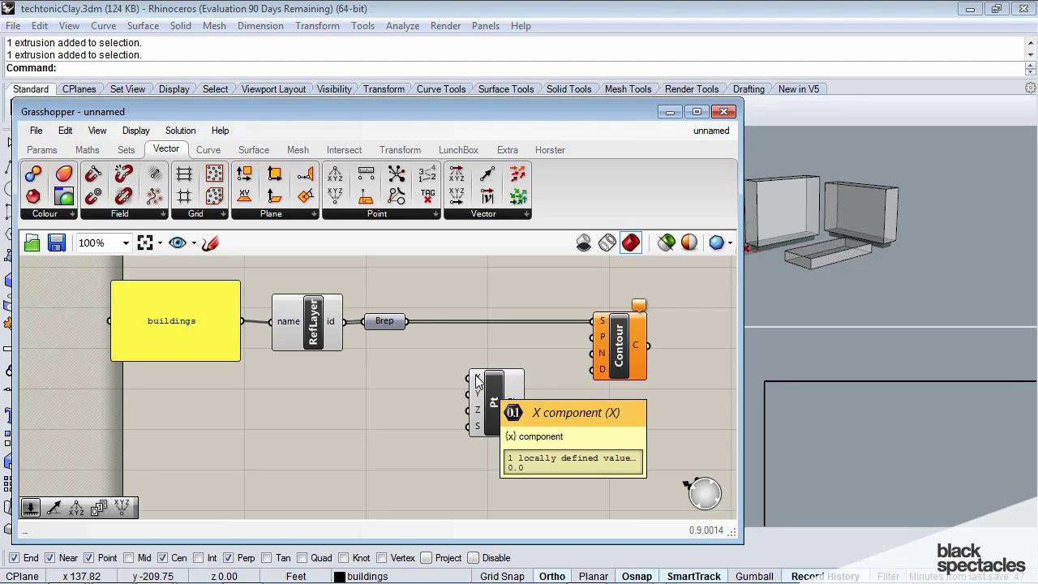
{"action": "right_click_drag", "start_coordinate": [933, 270], "coordinate": [749, 242]}
{"action": "scroll", "coordinate": [819, 265], "scroll_direction": "up", "scroll_amount": 2}
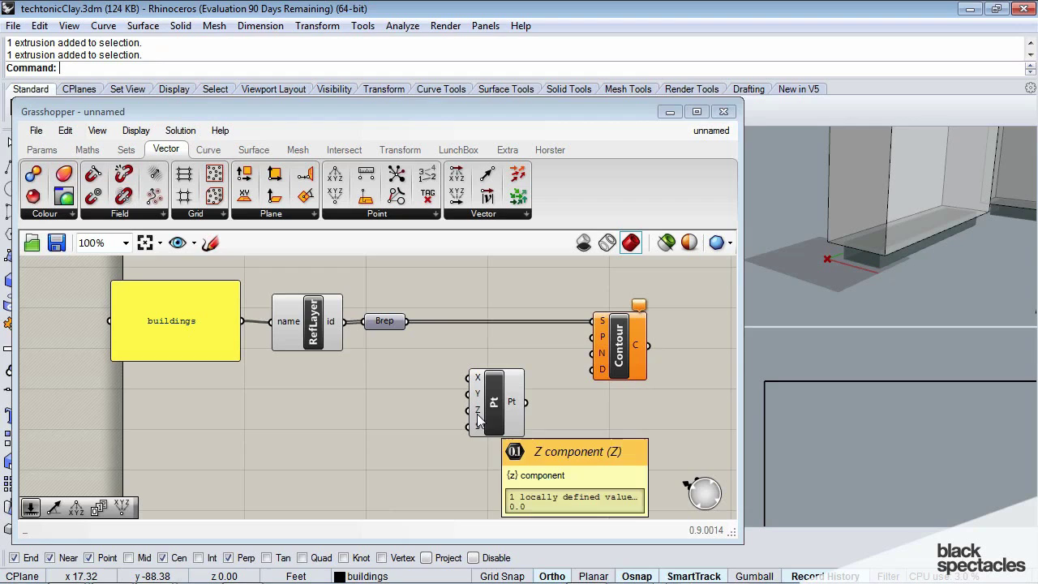
{"action": "left_click_drag", "start_coordinate": [494, 411], "coordinate": [484, 410]}
{"action": "left_click", "coordinate": [484, 444]}
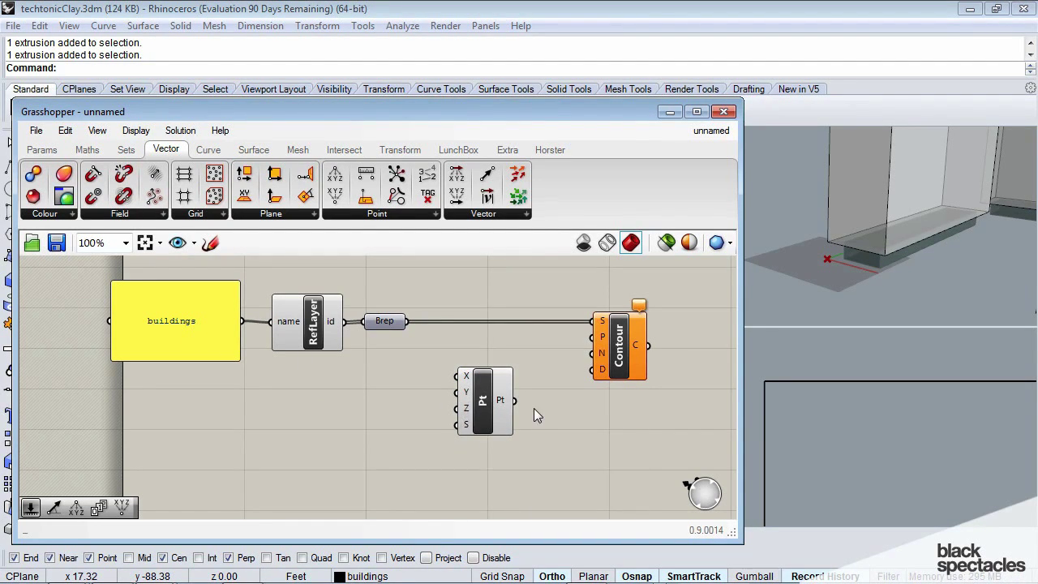
{"action": "right_click_drag", "start_coordinate": [533, 408], "coordinate": [491, 395]}
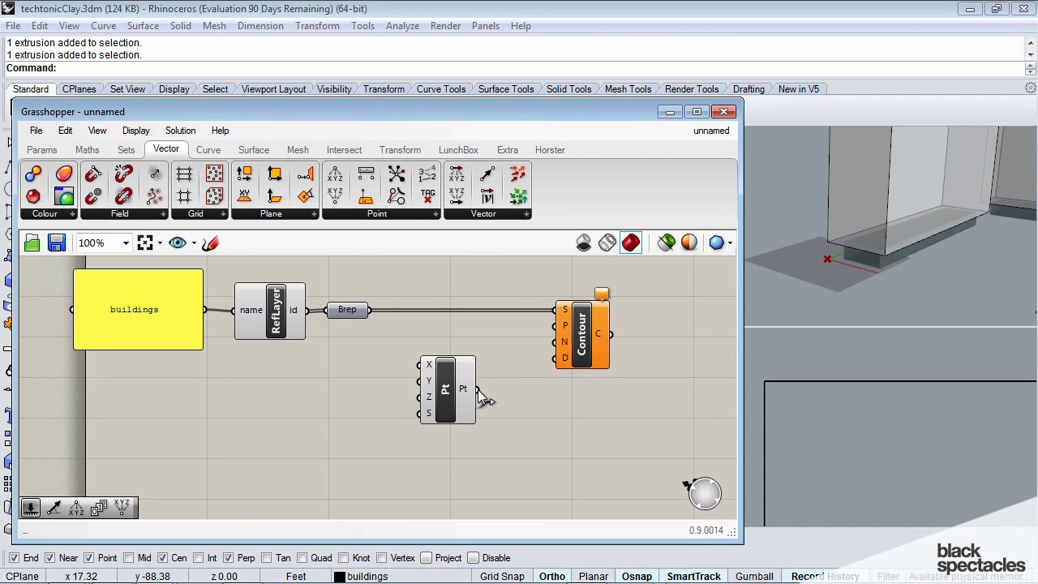
Wire the Construct Point output into Contour's P input
{"action": "left_click_drag", "start_coordinate": [478, 389], "coordinate": [557, 326]}
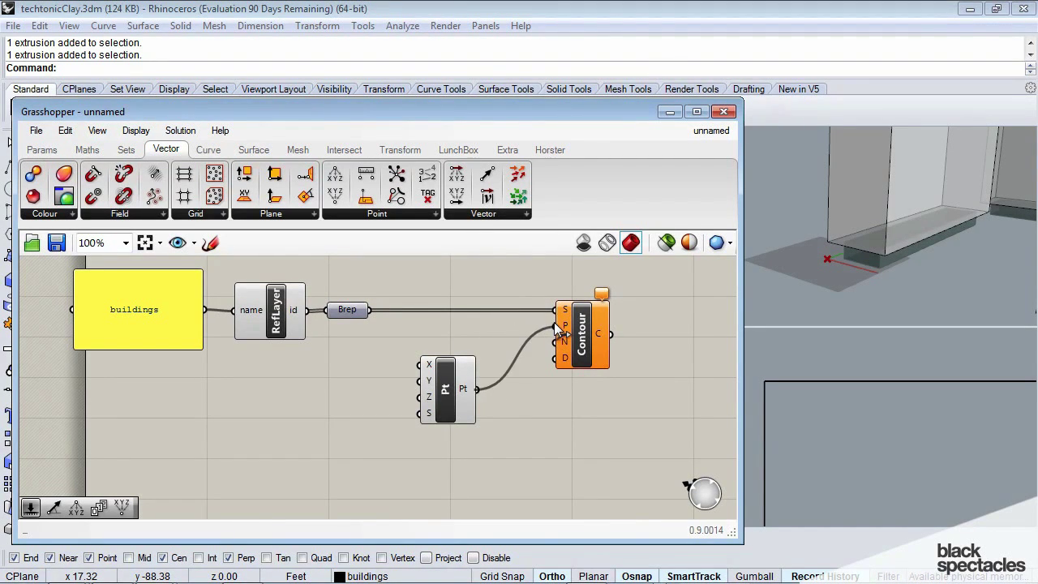
{"action": "left_click_drag", "start_coordinate": [450, 412], "coordinate": [430, 407]}
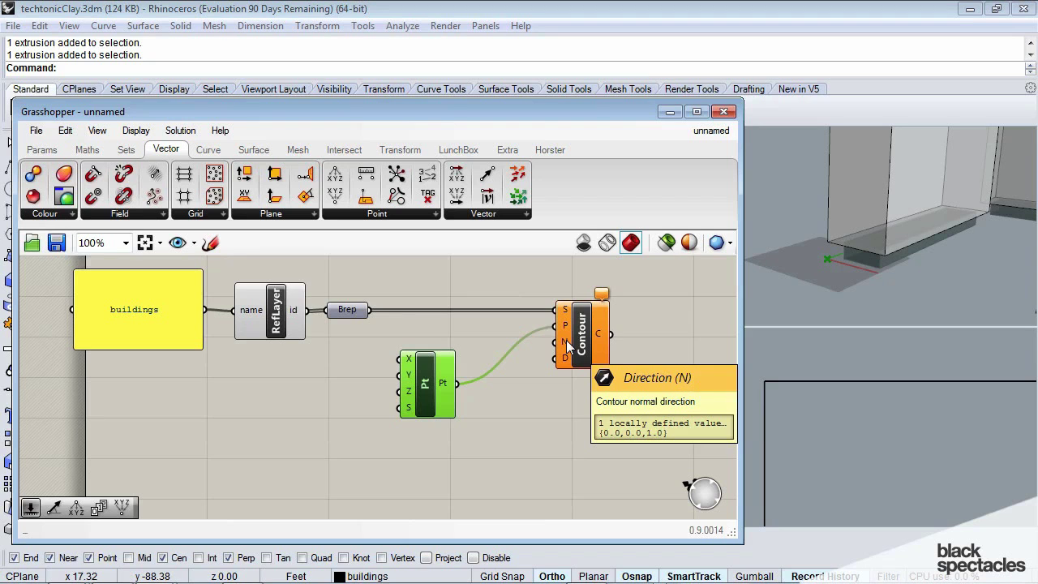
{"action": "right_click_drag", "start_coordinate": [811, 247], "coordinate": [880, 236]}
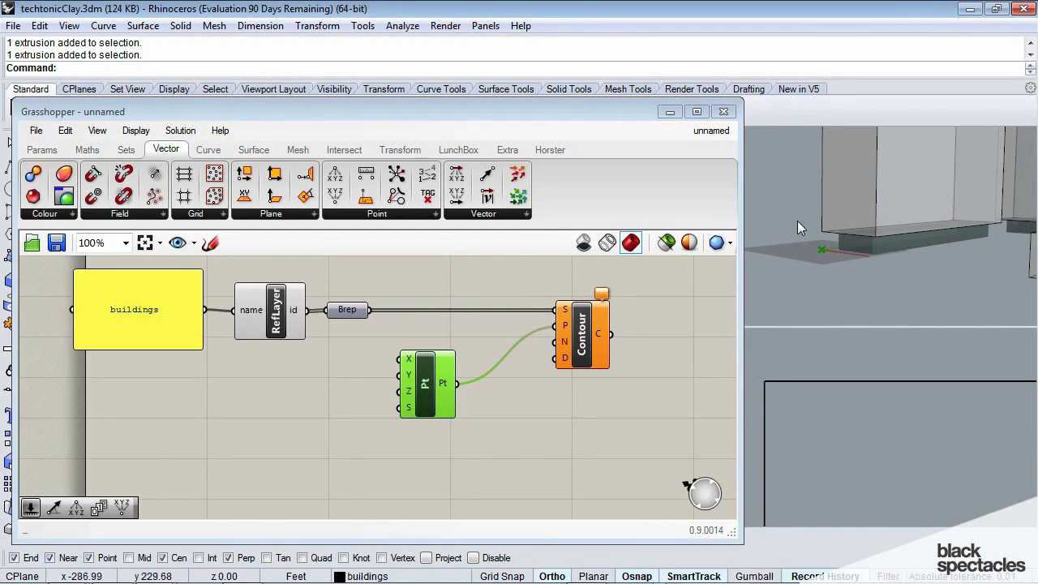
{"action": "right_click_drag", "start_coordinate": [862, 270], "coordinate": [839, 234]}
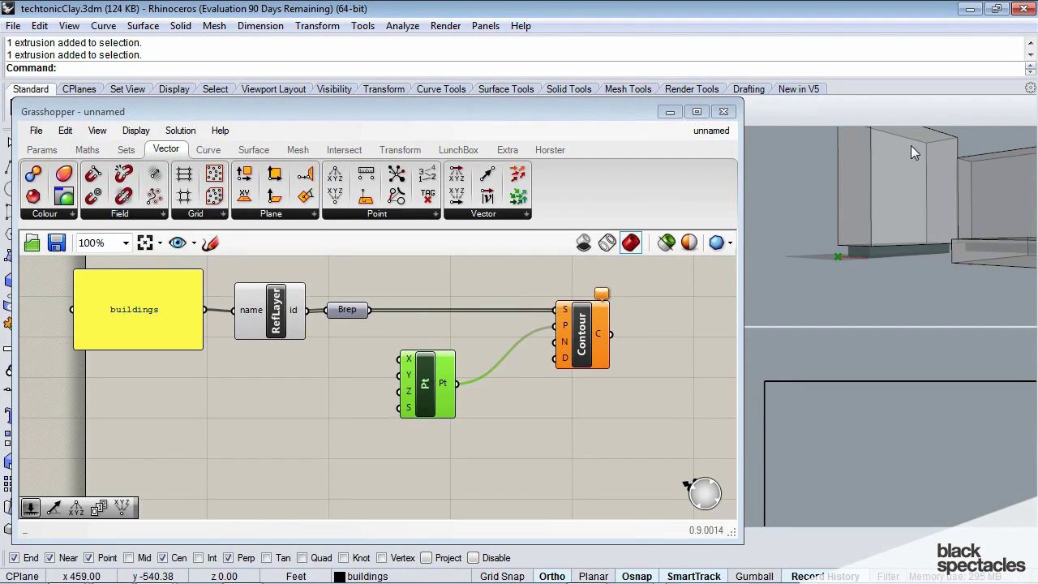
Move the Point and Contour components closer together on the canvas
{"action": "left_click_drag", "start_coordinate": [437, 384], "coordinate": [482, 355]}
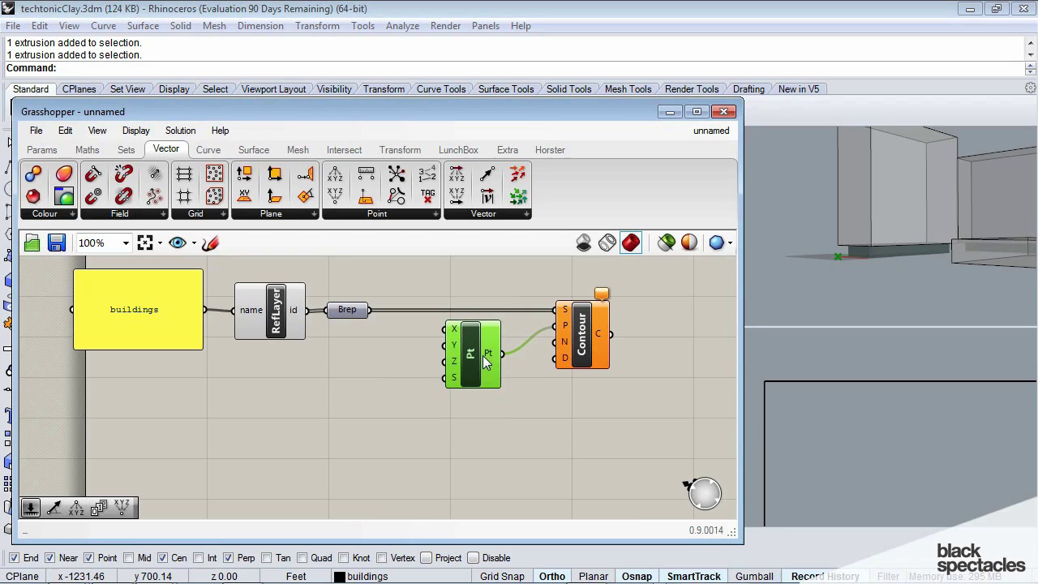
{"action": "left_click", "coordinate": [527, 361]}
{"action": "left_click_drag", "start_coordinate": [589, 347], "coordinate": [605, 364]}
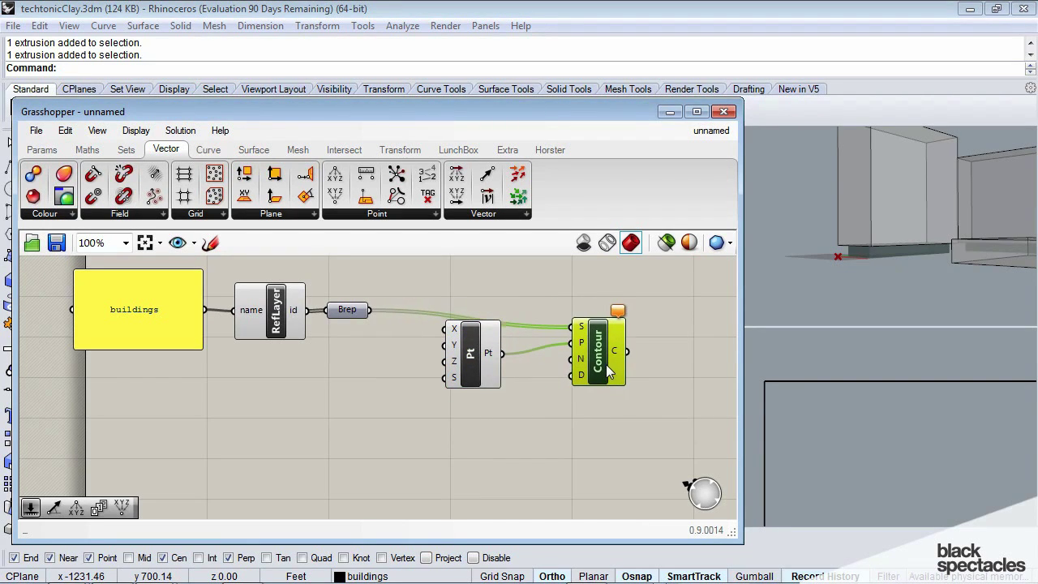
{"action": "mouse_move", "coordinate": [582, 376]}
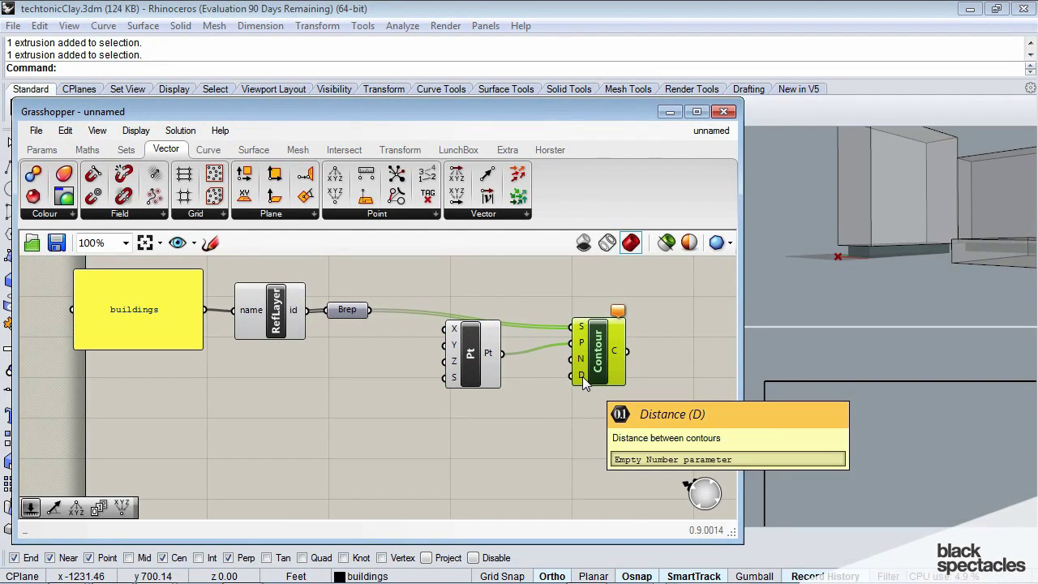
{"action": "right_click_drag", "start_coordinate": [531, 409], "coordinate": [527, 421]}
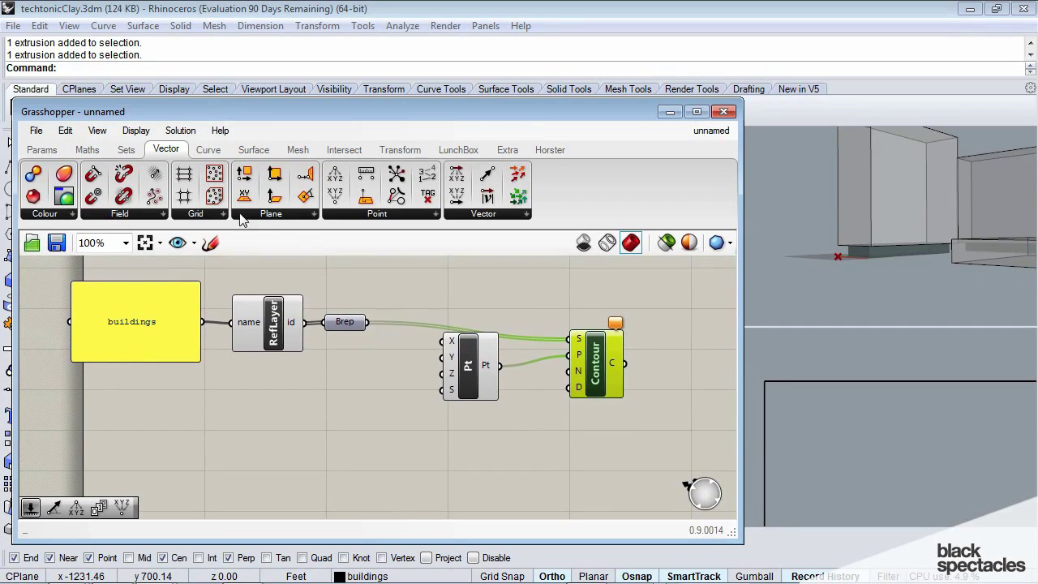
Add a Number Slider (0.250, range 0–1) from Params > Input below Contour
{"action": "left_click", "coordinate": [42, 150]}
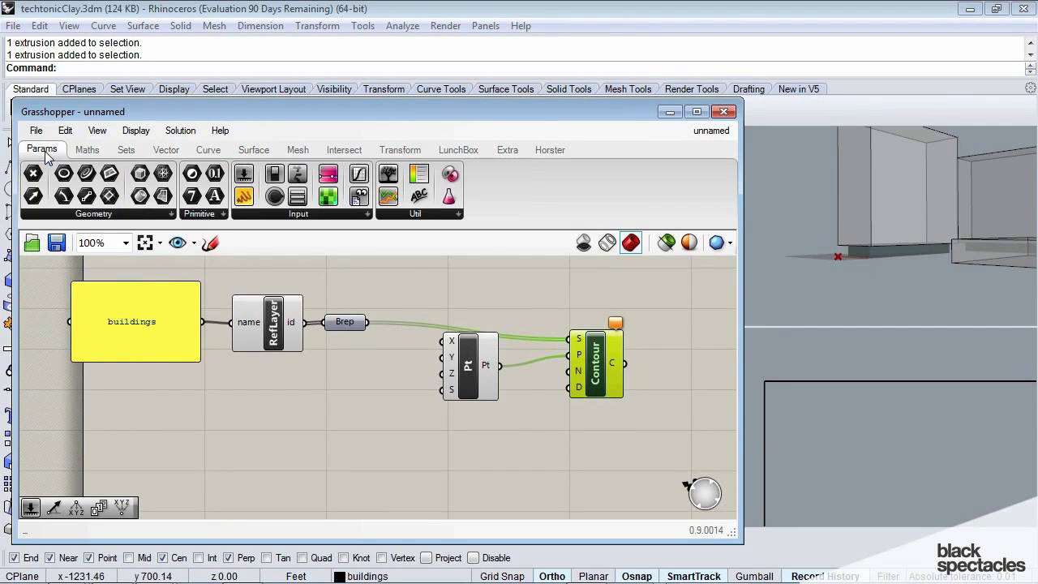
{"action": "left_click", "coordinate": [243, 177]}
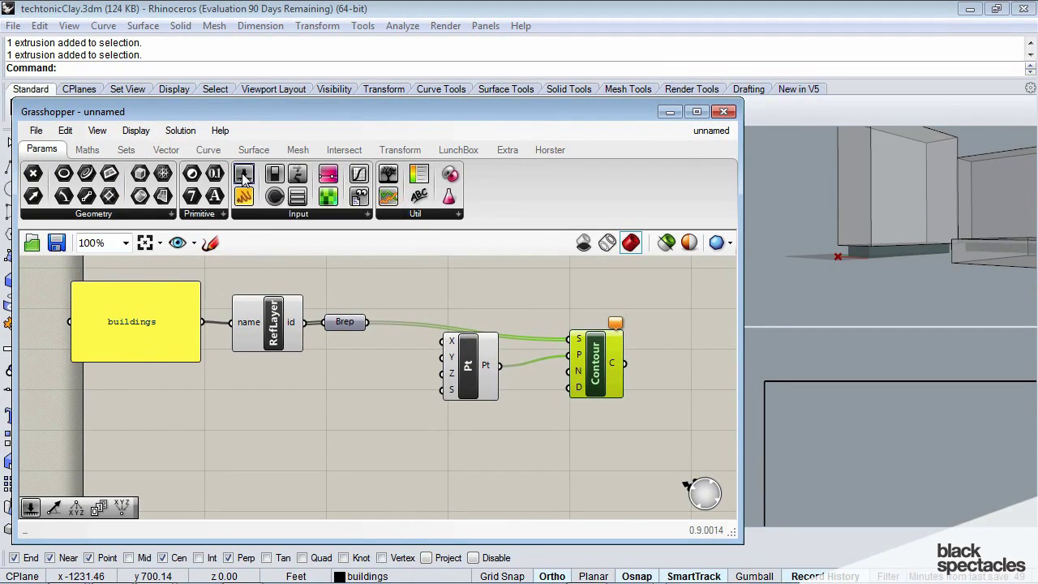
{"action": "left_click", "coordinate": [467, 445]}
{"action": "left_click", "coordinate": [475, 437]}
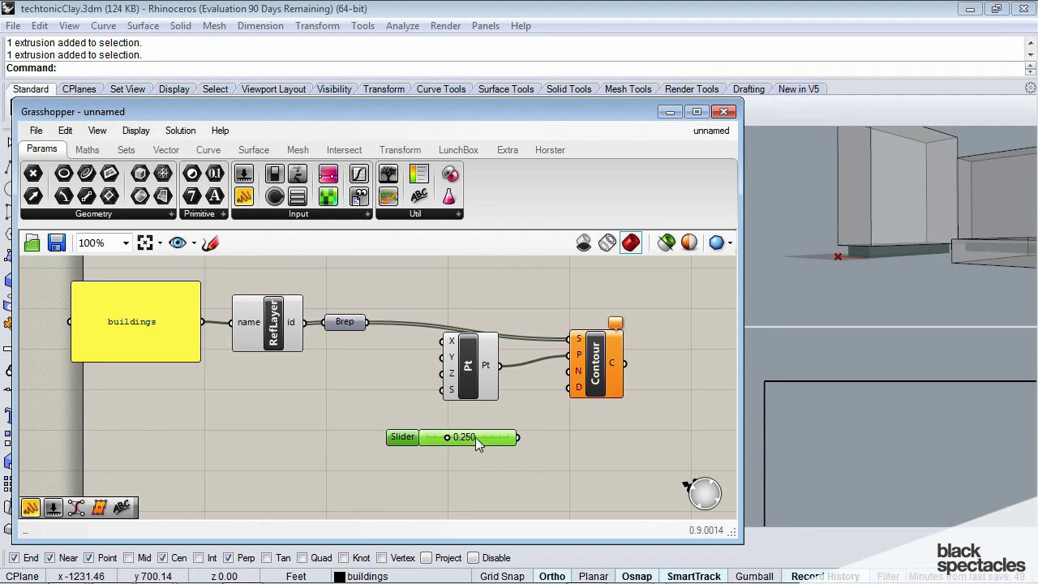
{"action": "right_click_drag", "start_coordinate": [481, 472], "coordinate": [438, 453]}
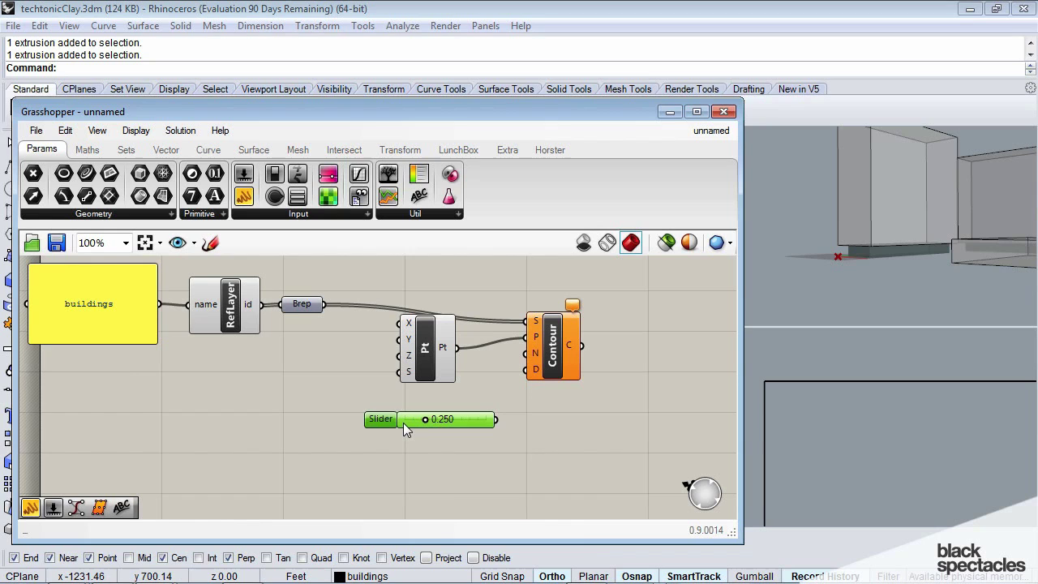
{"action": "mouse_move", "coordinate": [403, 422]}
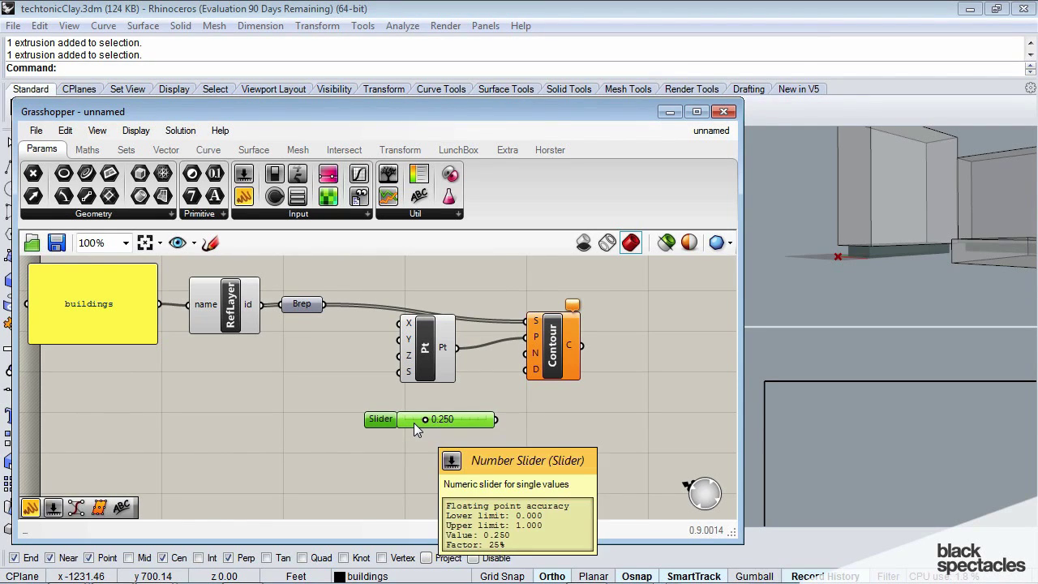
Change the number slider's type to Integers
{"action": "right_click", "coordinate": [416, 418]}
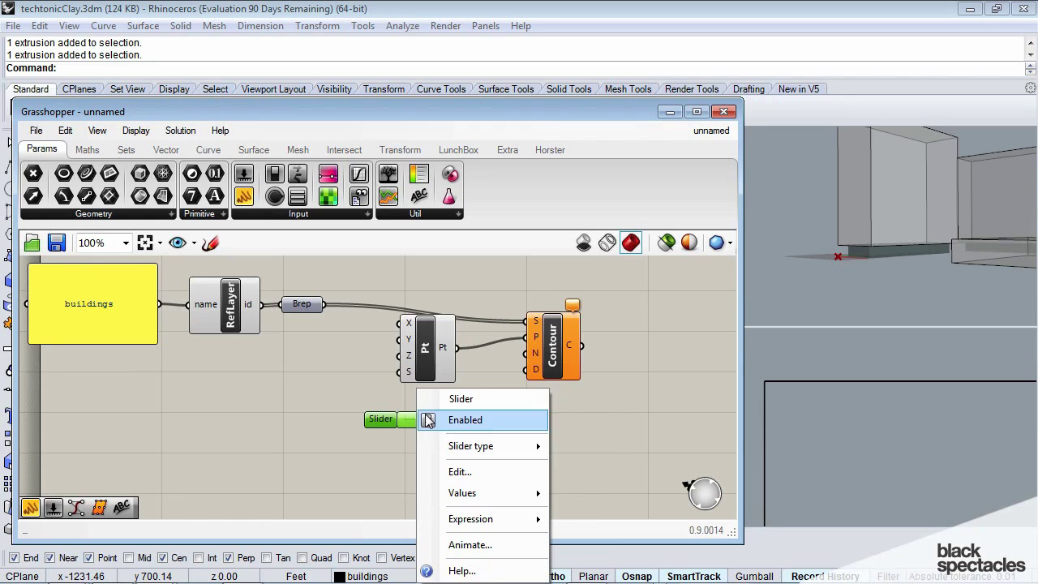
{"action": "mouse_move", "coordinate": [504, 458]}
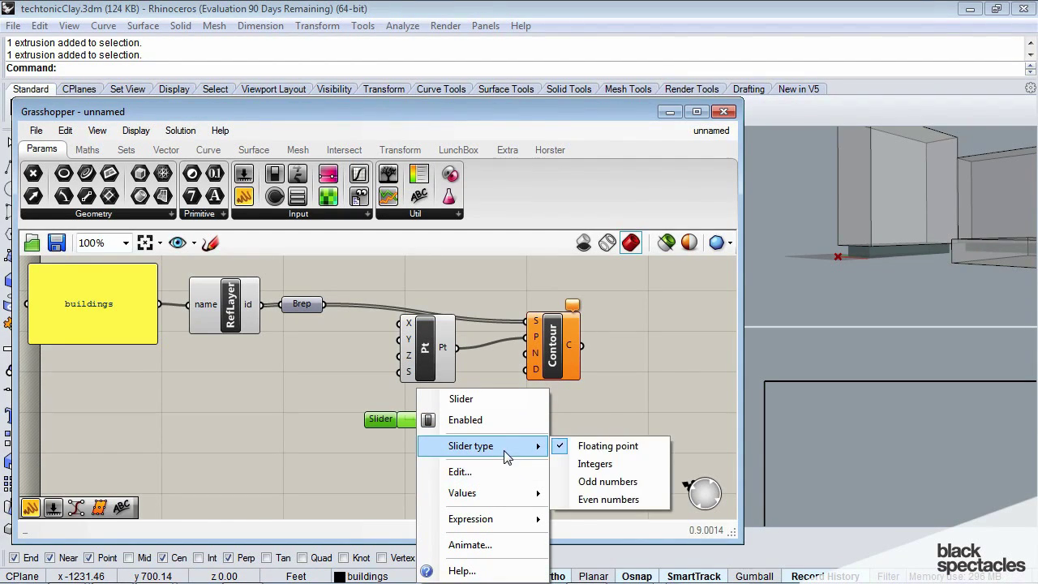
{"action": "left_click", "coordinate": [600, 465]}
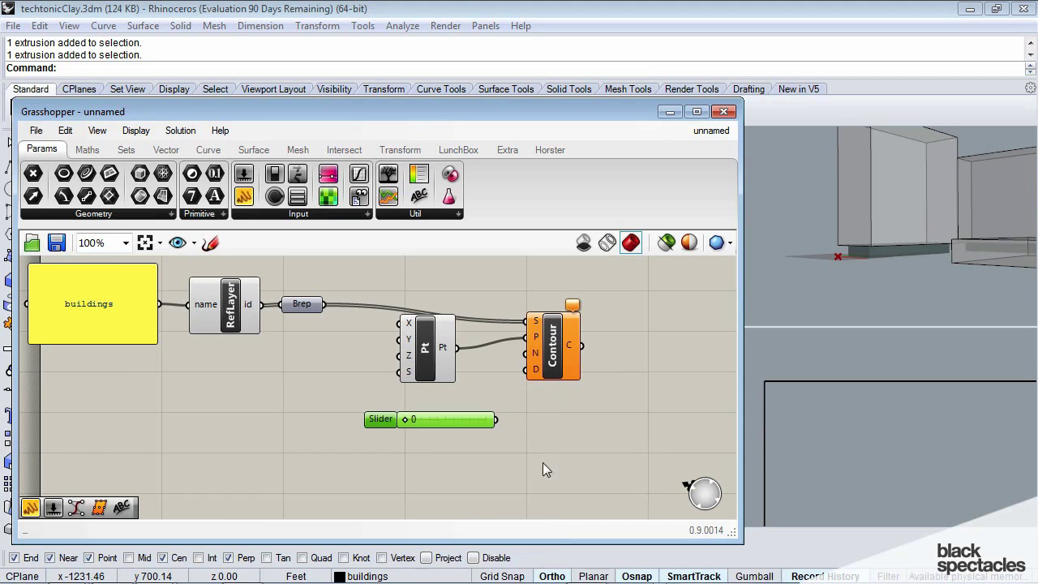
Give the integer slider a minimum of 10 and maximum of 15, and commit
{"action": "right_click", "coordinate": [454, 421]}
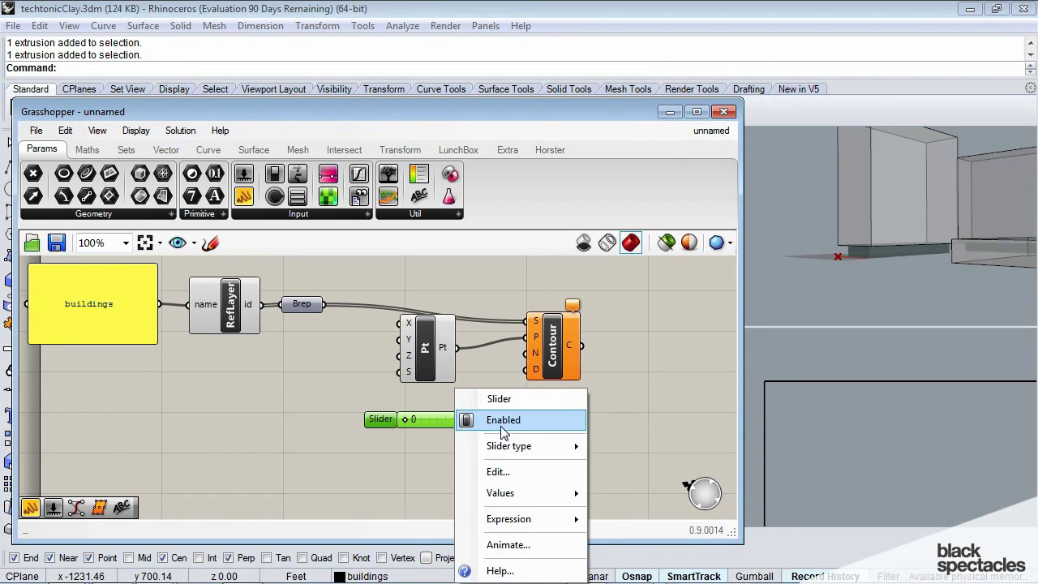
{"action": "mouse_move", "coordinate": [570, 494]}
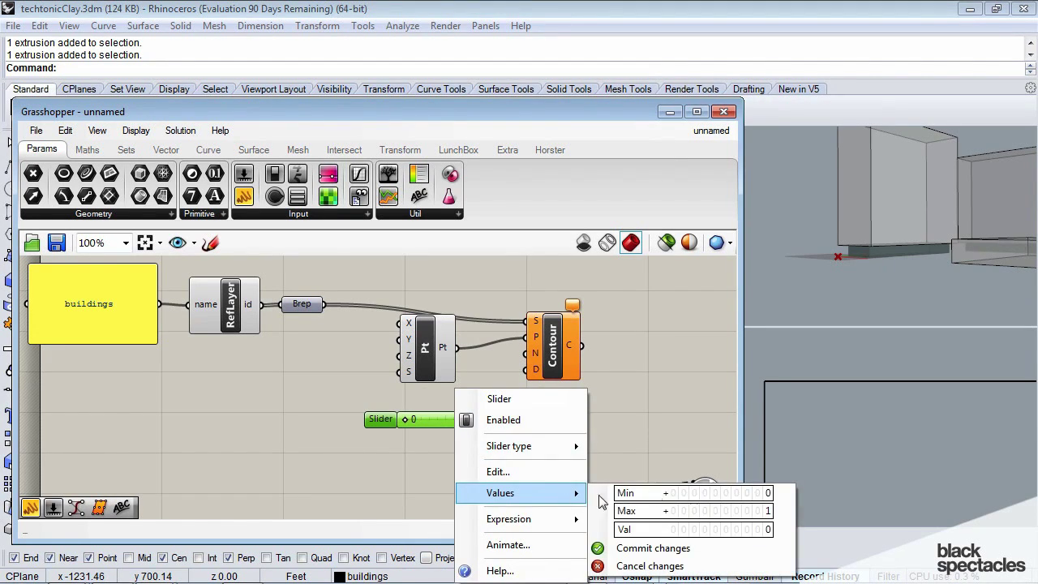
{"action": "left_click", "coordinate": [759, 495]}
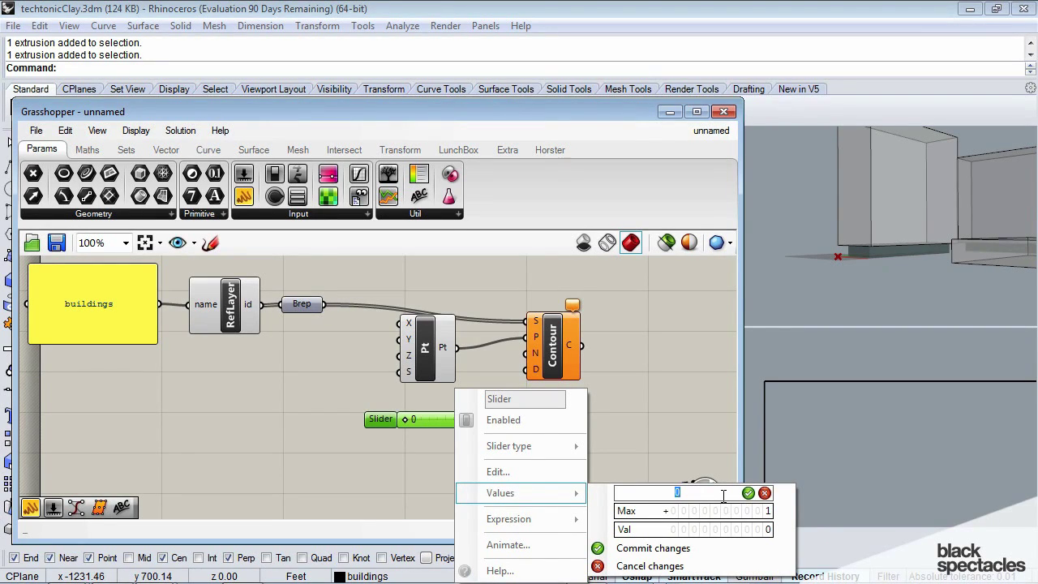
{"action": "type", "text": "10"}
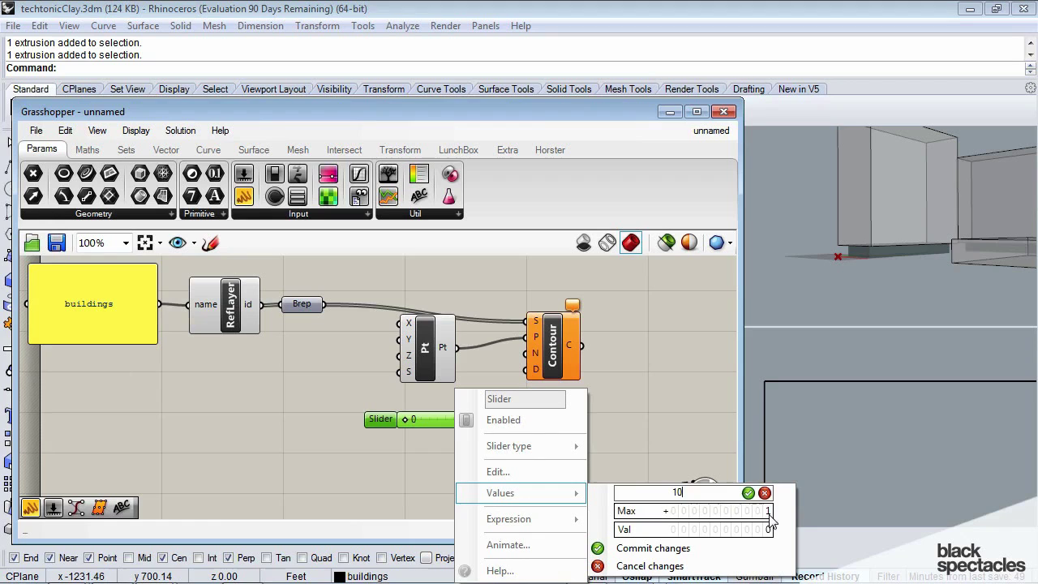
{"action": "left_click", "coordinate": [748, 492]}
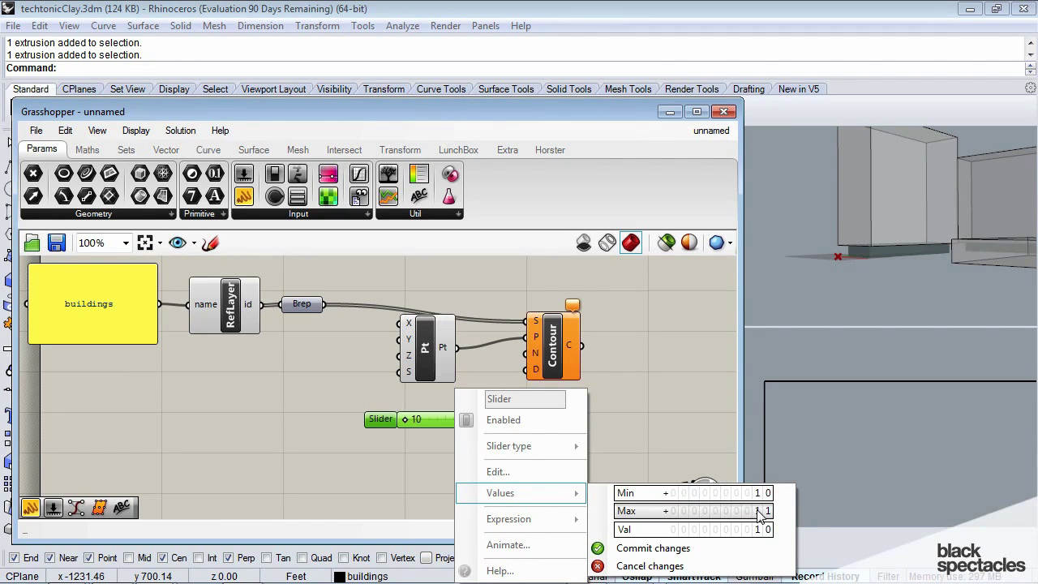
{"action": "left_click", "coordinate": [760, 512]}
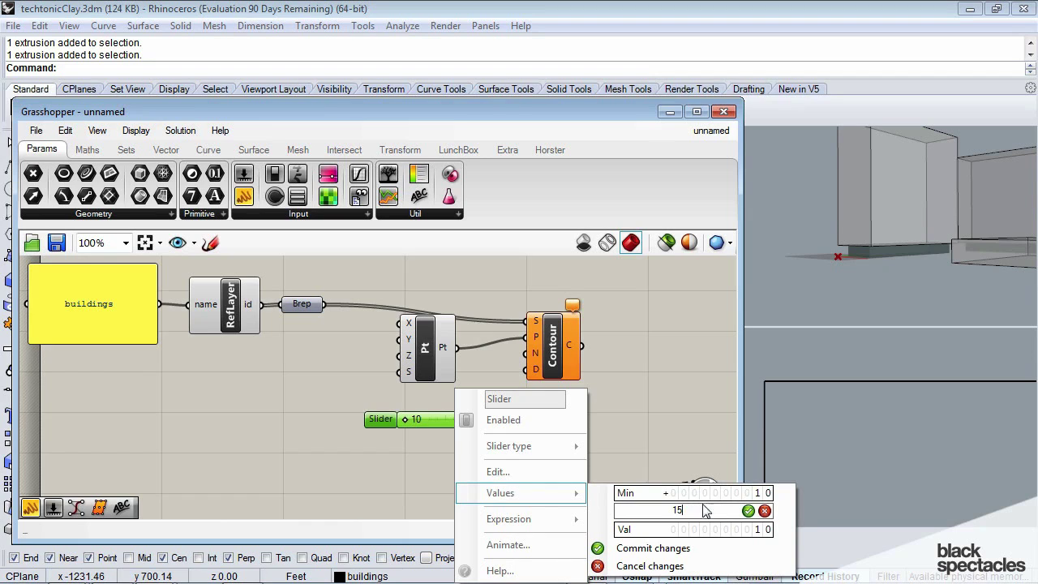
{"action": "left_click", "coordinate": [748, 510]}
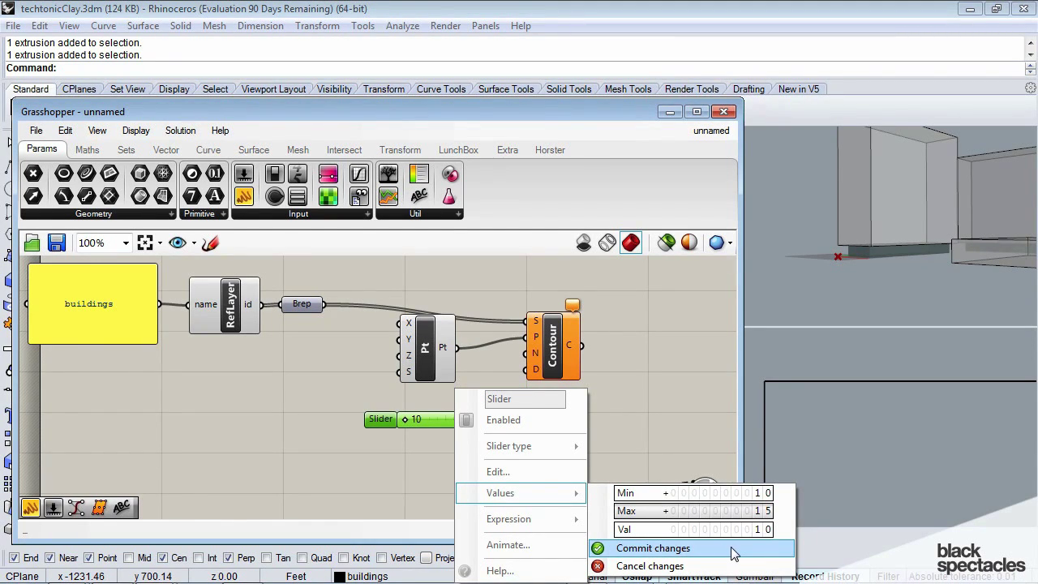
{"action": "left_click", "coordinate": [673, 549]}
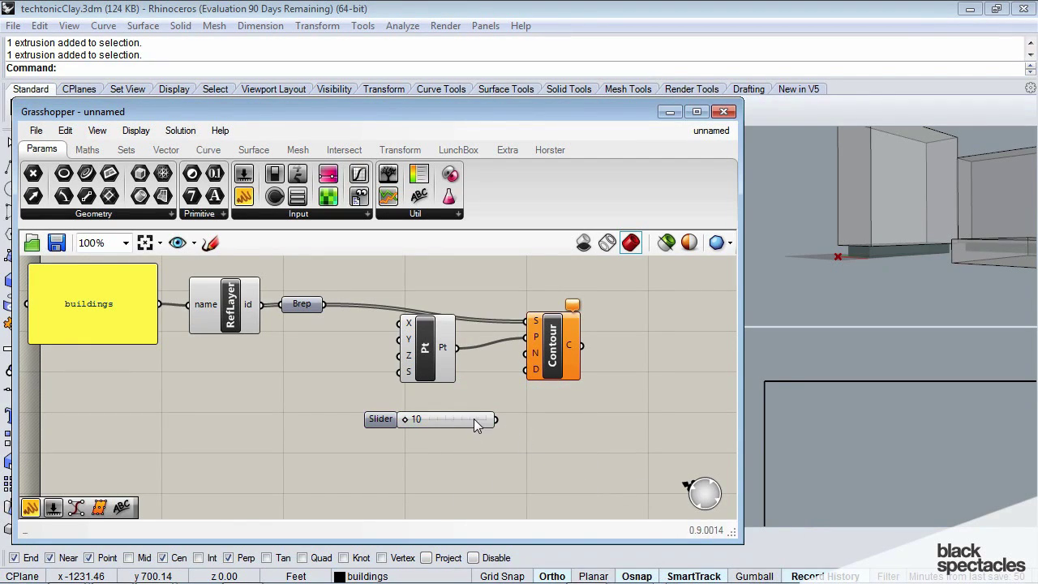
Feed the slider's value of 10 into Contour's D input and inspect the building floor lines
{"action": "left_click_drag", "start_coordinate": [474, 418], "coordinate": [555, 373]}
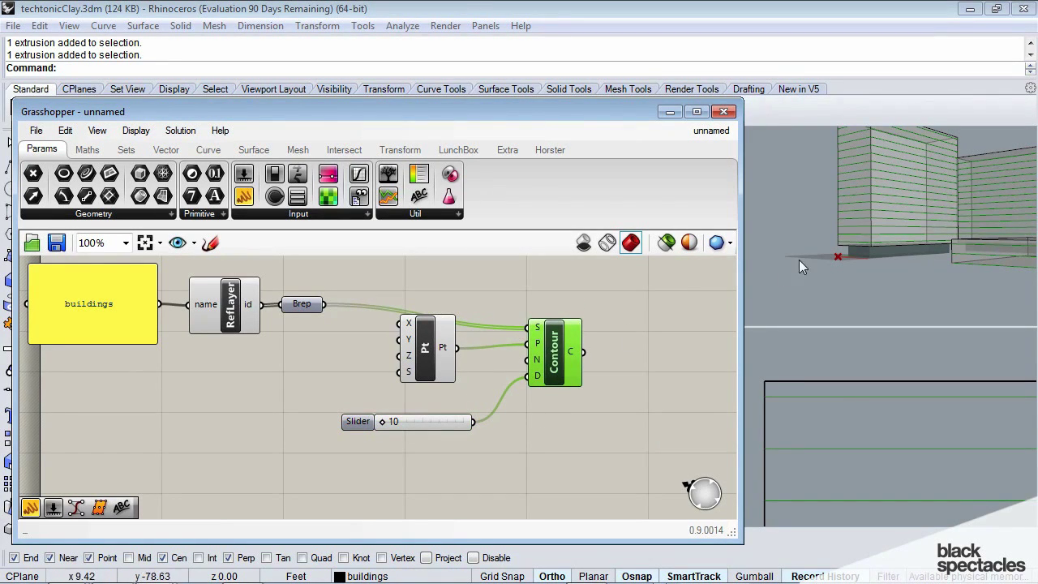
{"action": "scroll", "coordinate": [798, 263], "scroll_direction": "down", "scroll_amount": 5}
{"action": "right_click_drag", "start_coordinate": [794, 273], "coordinate": [869, 225]}
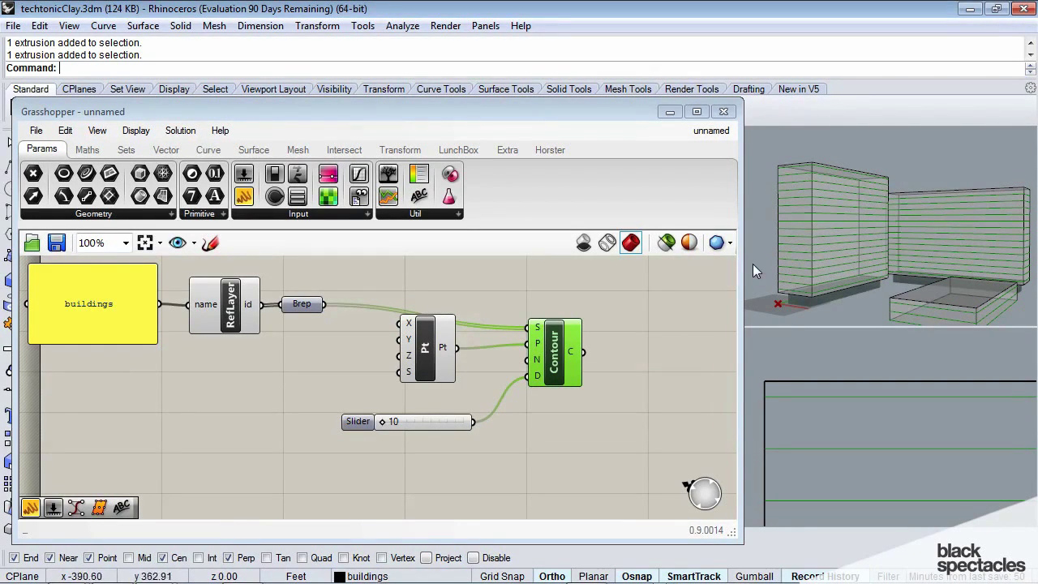
{"action": "right_click_drag", "start_coordinate": [871, 212], "coordinate": [784, 242]}
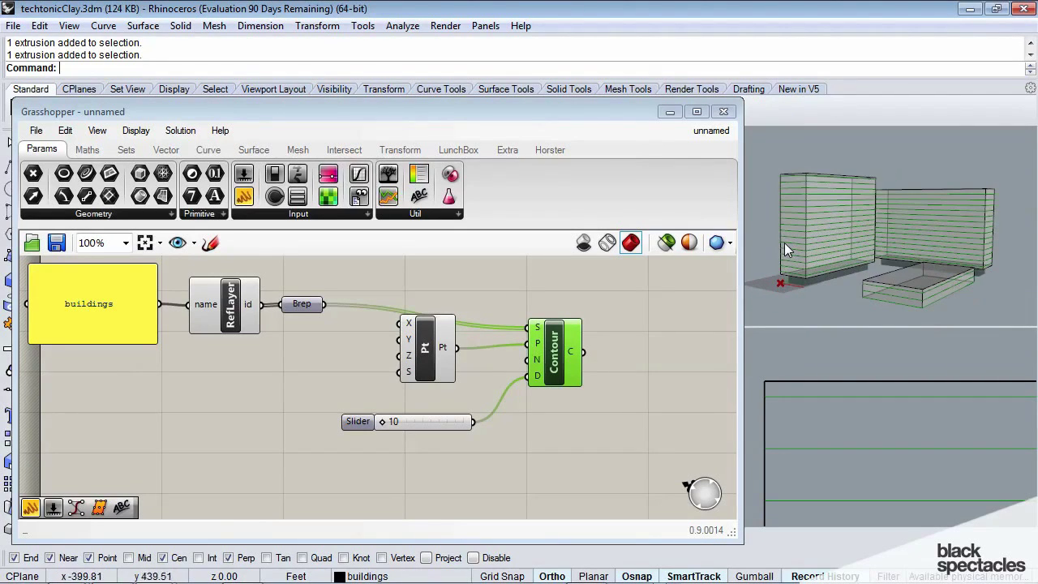
{"action": "left_click", "coordinate": [784, 242]}
{"action": "scroll", "coordinate": [790, 240], "scroll_direction": "down", "scroll_amount": 2}
{"action": "type", "text": "cale1D"}
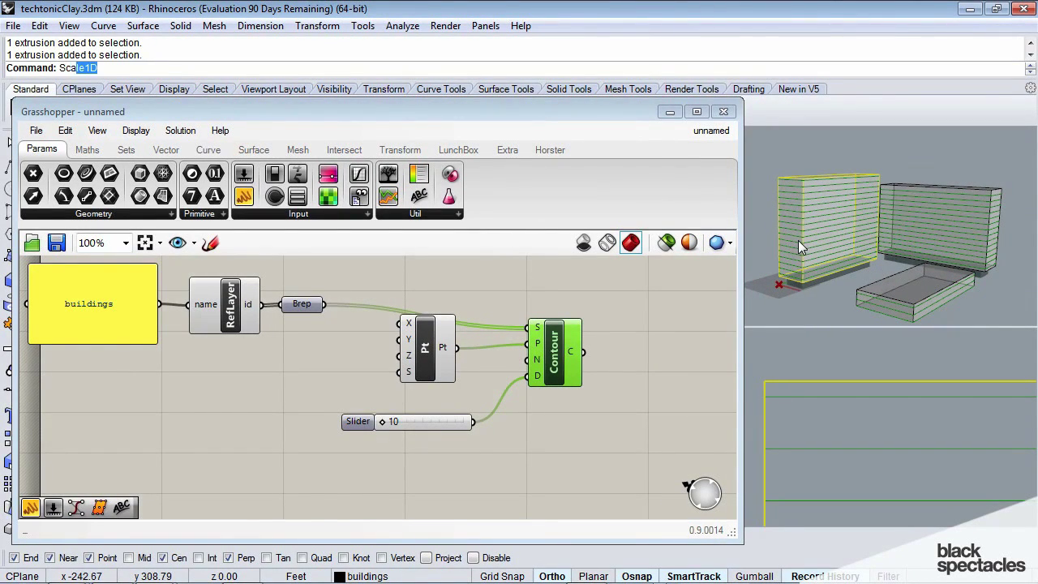
{"action": "key", "text": "Return"}
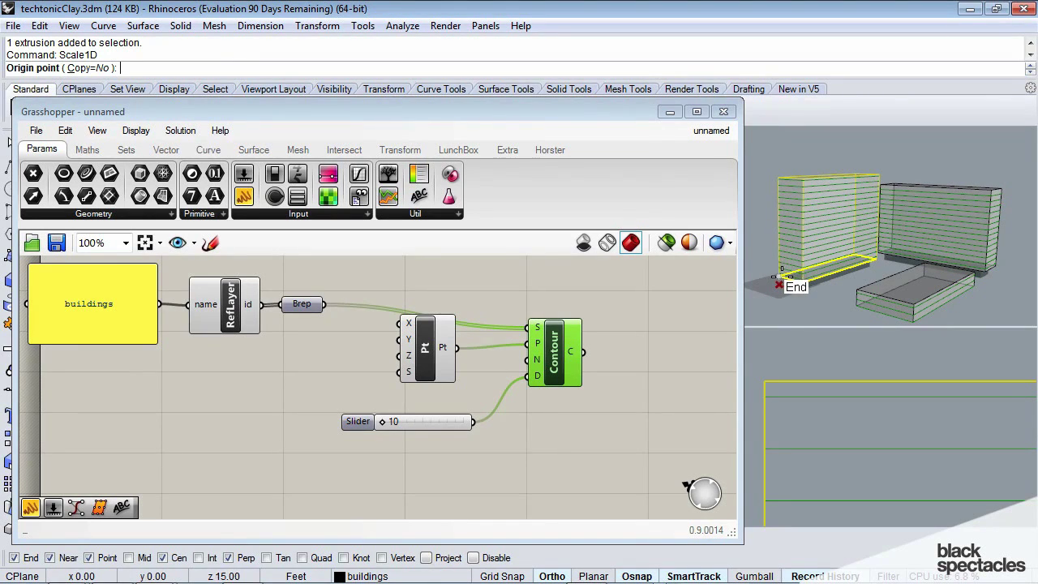
{"action": "left_click", "coordinate": [779, 276]}
{"action": "left_click", "coordinate": [778, 177]}
{"action": "left_click", "coordinate": [777, 208]}
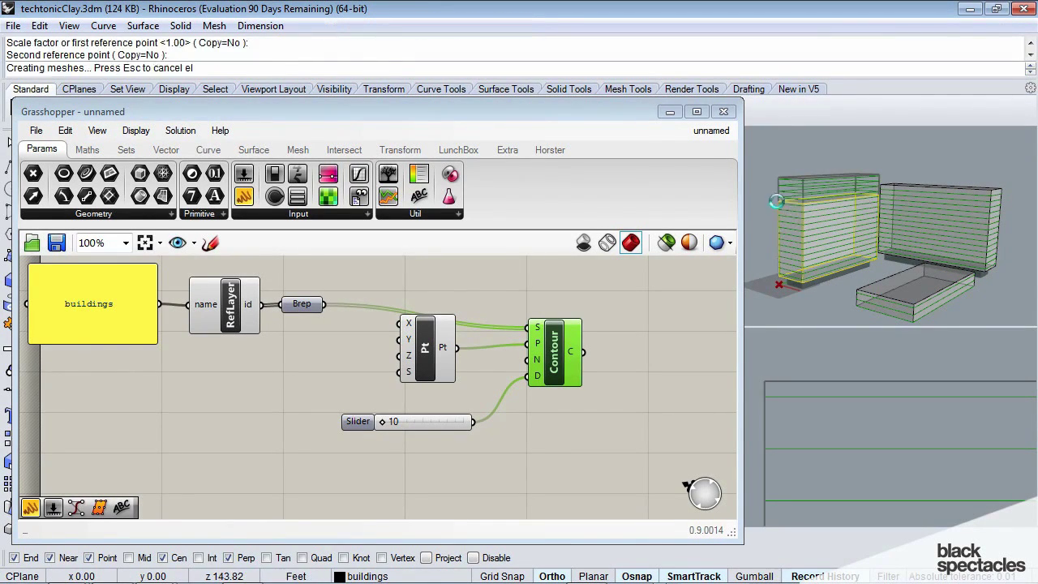
{"action": "right_click_drag", "start_coordinate": [879, 257], "coordinate": [839, 239]}
{"action": "right_click_drag", "start_coordinate": [854, 164], "coordinate": [843, 213]}
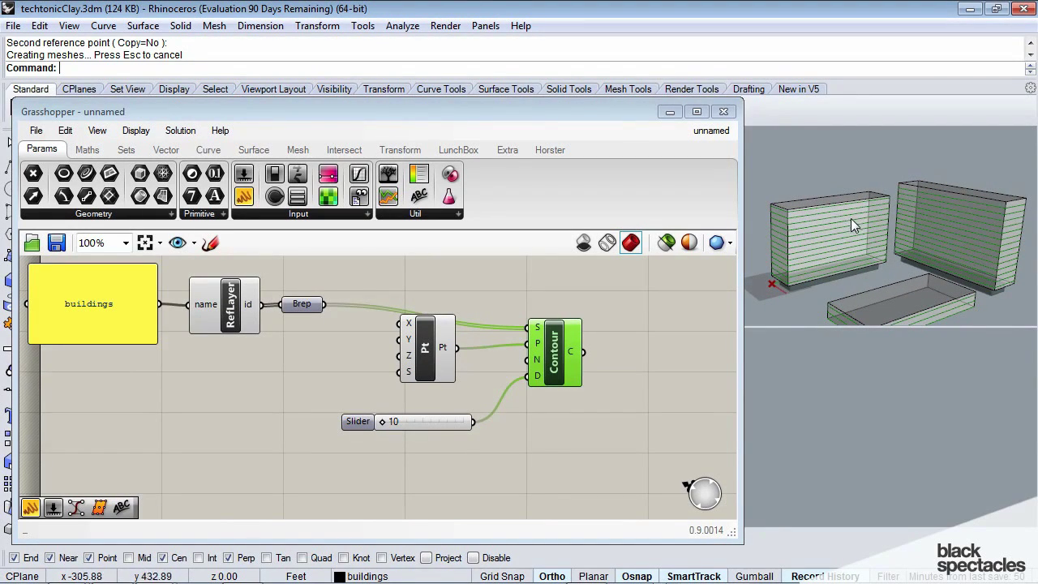
{"action": "key", "text": "ctrl+z"}
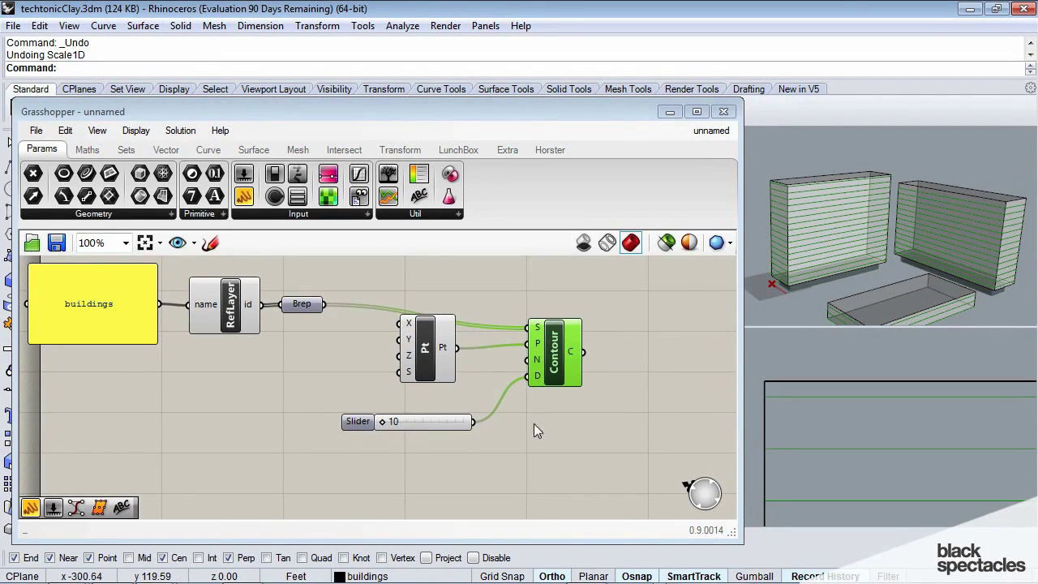
Clear the selection and shift the Pt component slightly down on the canvas
{"action": "left_click", "coordinate": [533, 423]}
{"action": "right_click_drag", "start_coordinate": [570, 415], "coordinate": [568, 408]}
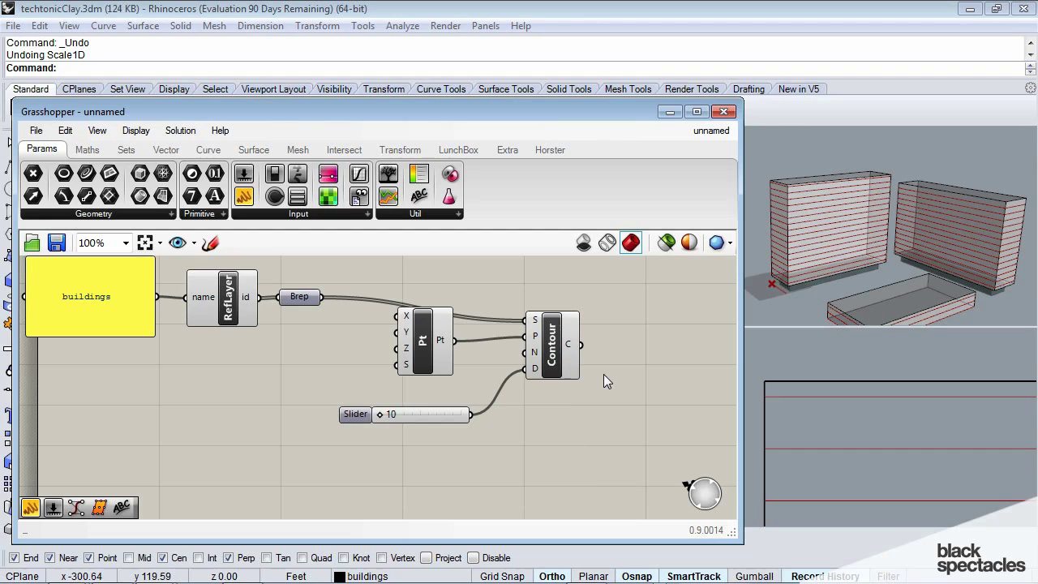
{"action": "left_click_drag", "start_coordinate": [428, 338], "coordinate": [428, 353]}
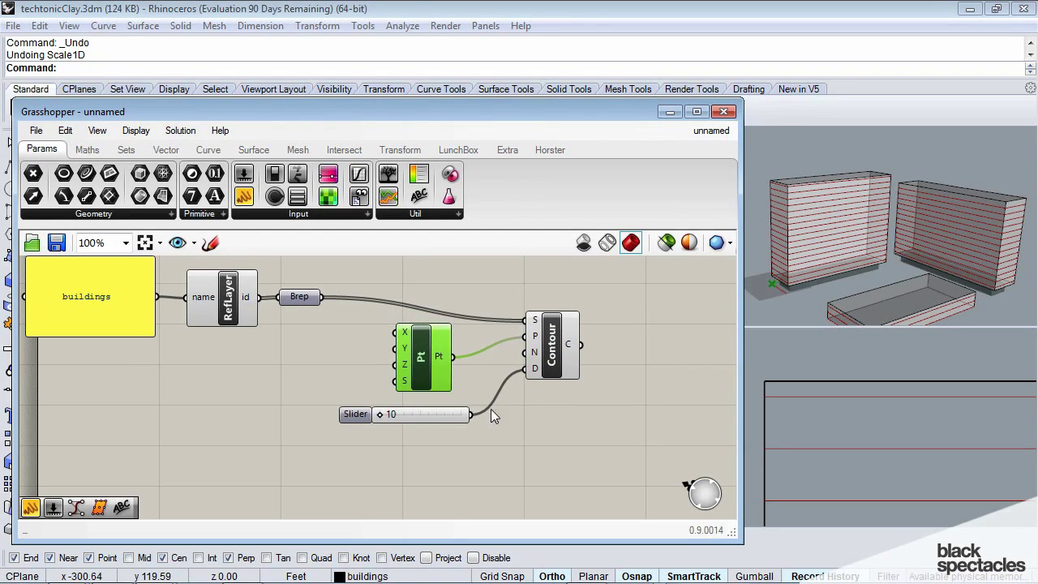
{"action": "left_click", "coordinate": [541, 405]}
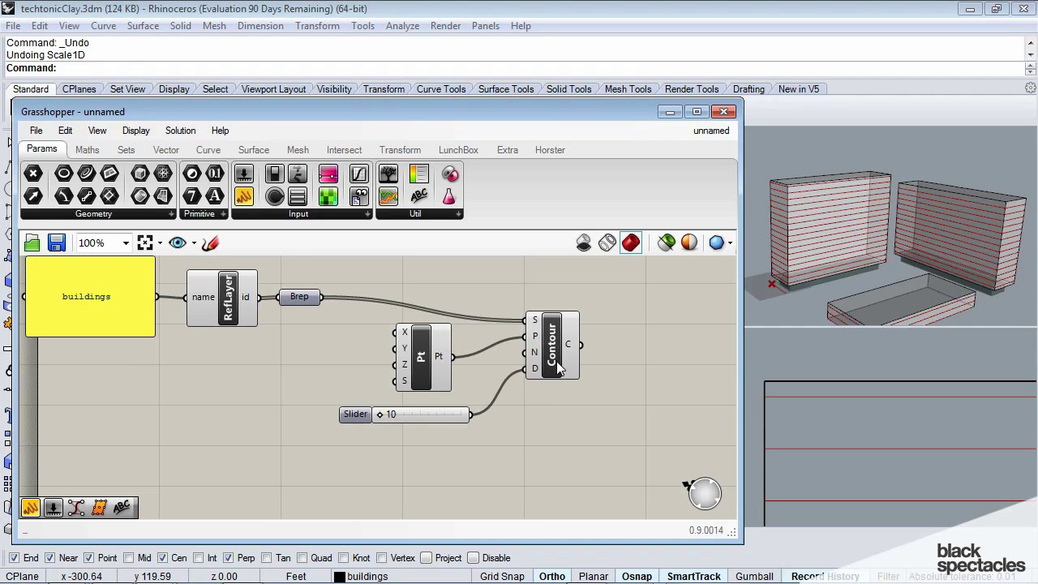
Move Contour left and the Number Slider up-left into a compact layout, then pan the definition
{"action": "left_click", "coordinate": [553, 369]}
{"action": "left_click_drag", "start_coordinate": [561, 361], "coordinate": [553, 369]}
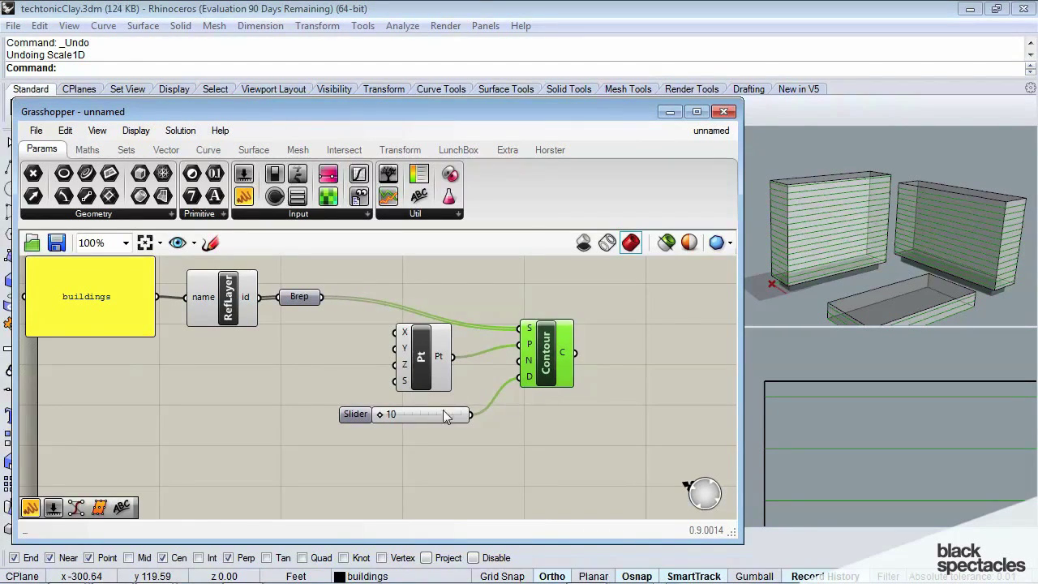
{"action": "left_click_drag", "start_coordinate": [442, 409], "coordinate": [424, 400]}
{"action": "left_click", "coordinate": [436, 434]}
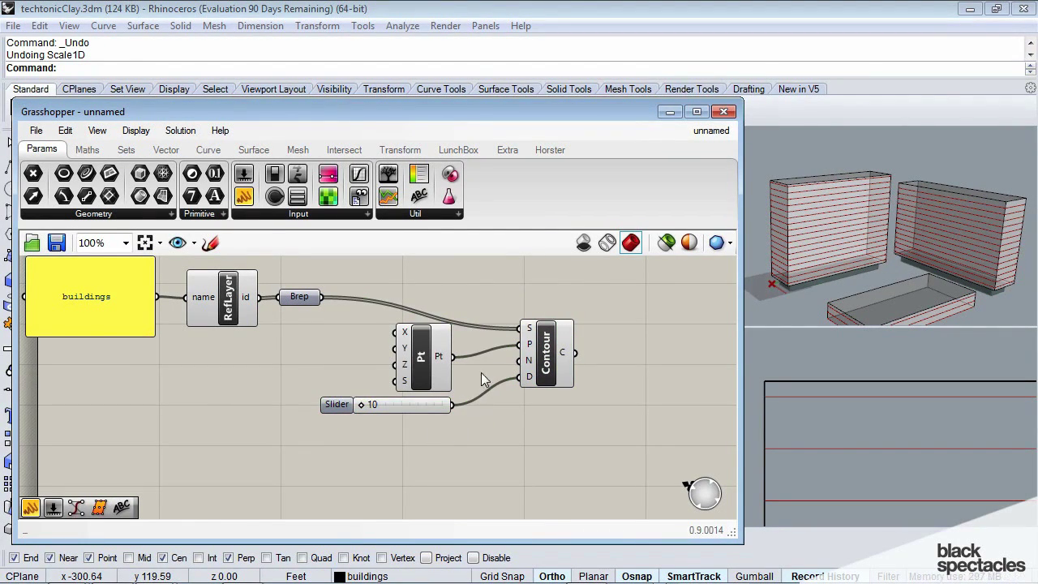
{"action": "left_click_drag", "start_coordinate": [552, 376], "coordinate": [536, 378]}
{"action": "left_click", "coordinate": [565, 415]}
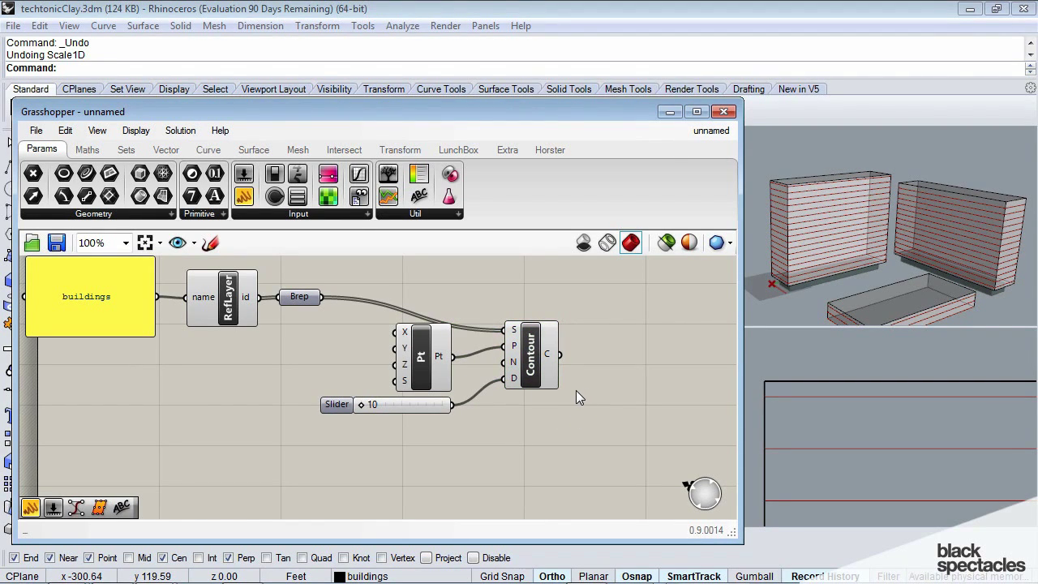
{"action": "right_click_drag", "start_coordinate": [622, 367], "coordinate": [566, 374]}
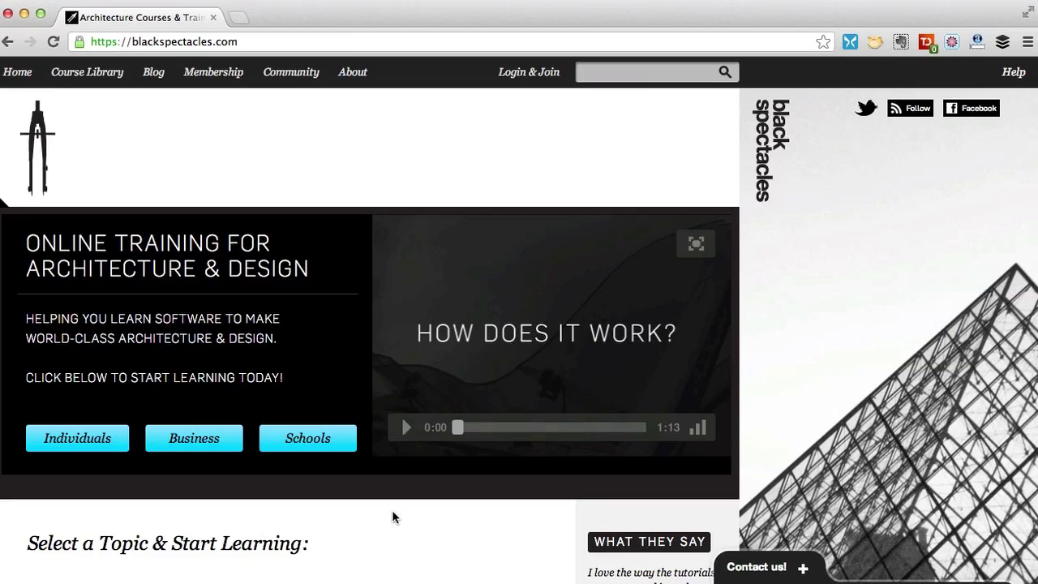
{"action": "scroll", "coordinate": [391, 518], "scroll_direction": "down", "scroll_amount": 5}
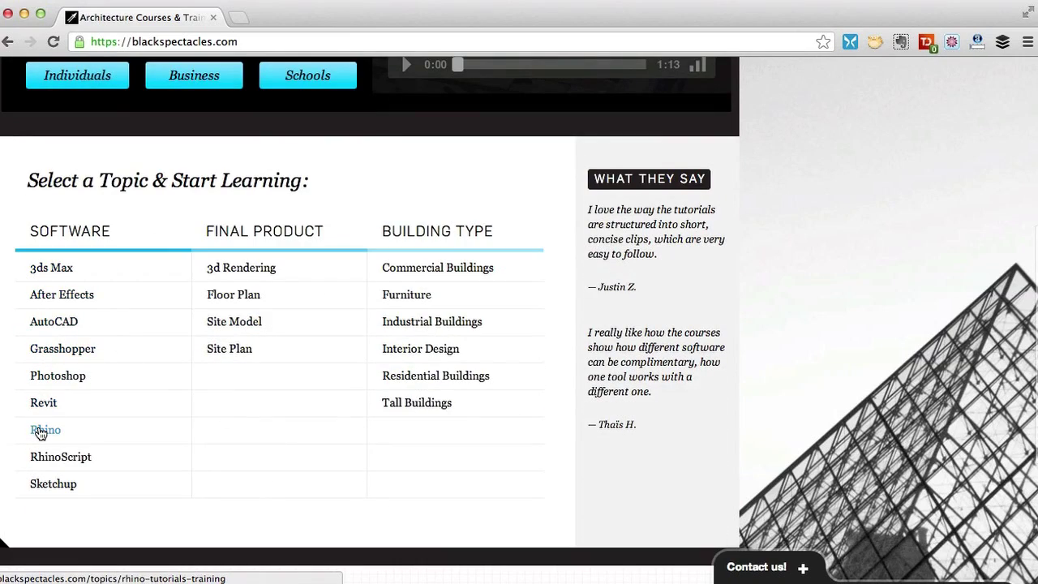
From Photoshop tutorials, open Rendering Production Pt 3 and play the Bringing the Passes into Photoshop lesson
{"action": "left_click", "coordinate": [66, 380]}
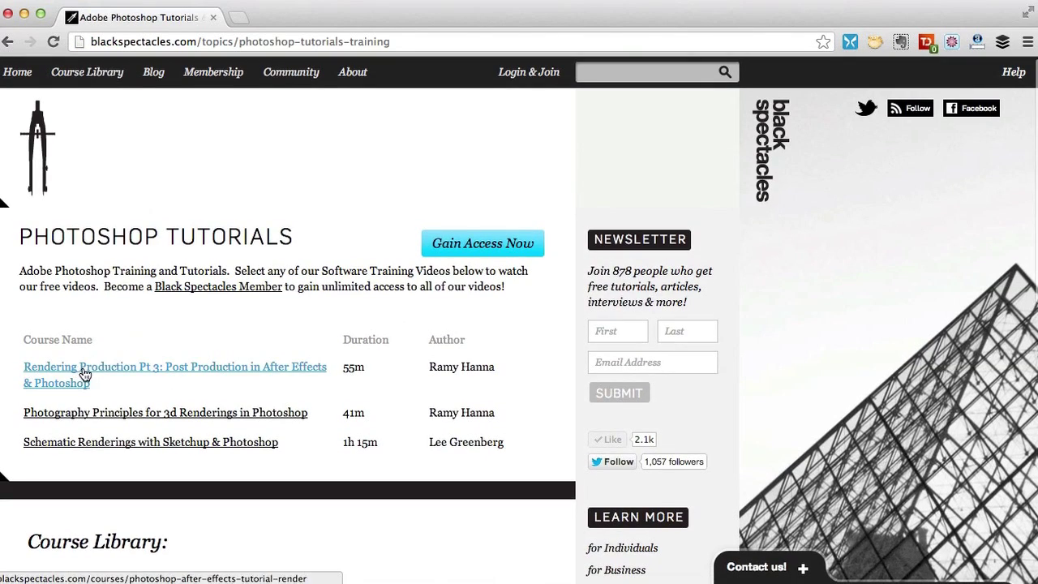
{"action": "left_click", "coordinate": [85, 374]}
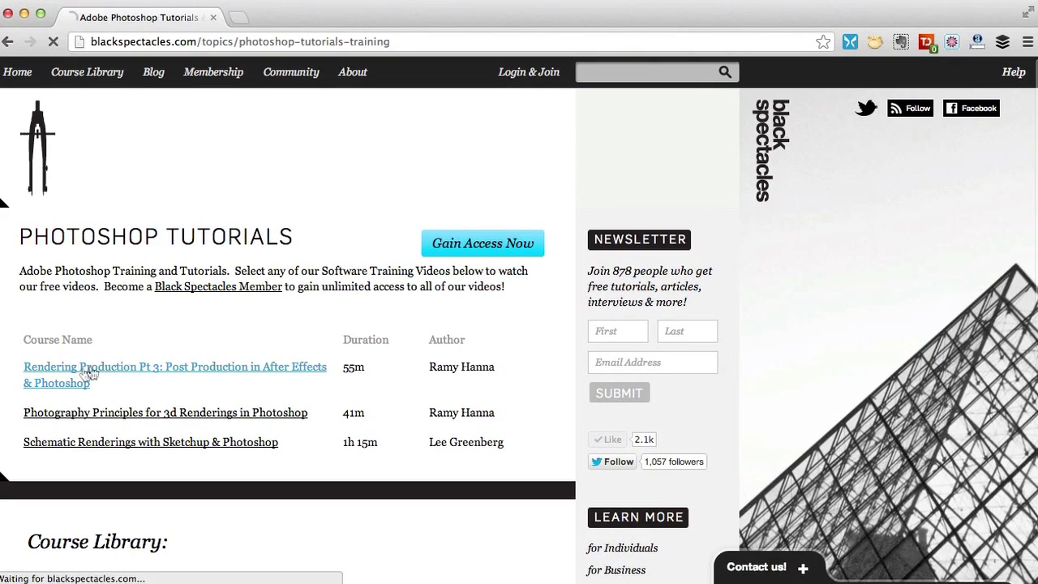
{"action": "scroll", "coordinate": [300, 335], "scroll_direction": "down", "scroll_amount": 10}
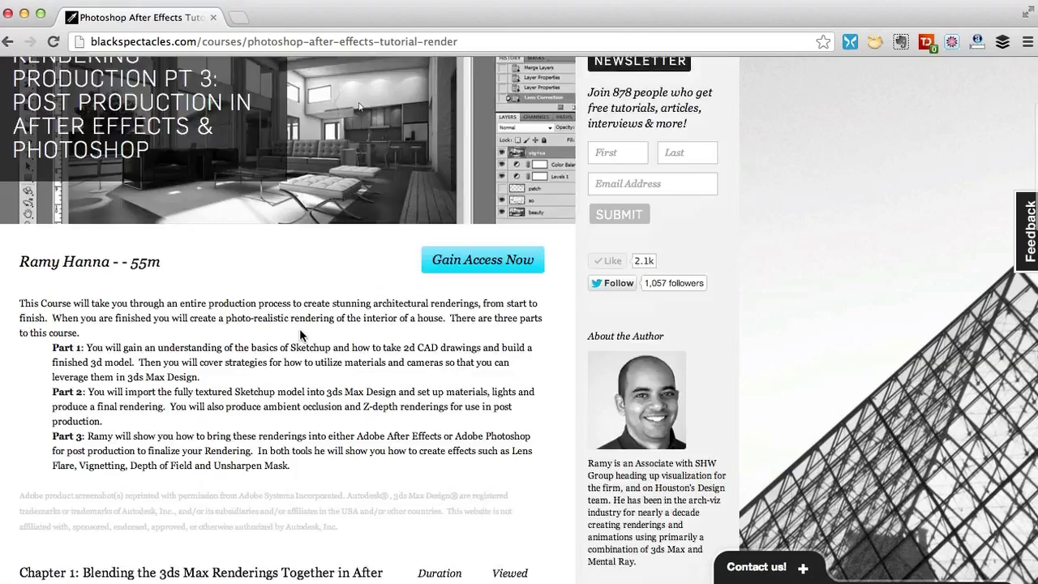
{"action": "scroll", "coordinate": [300, 335], "scroll_direction": "down", "scroll_amount": 5}
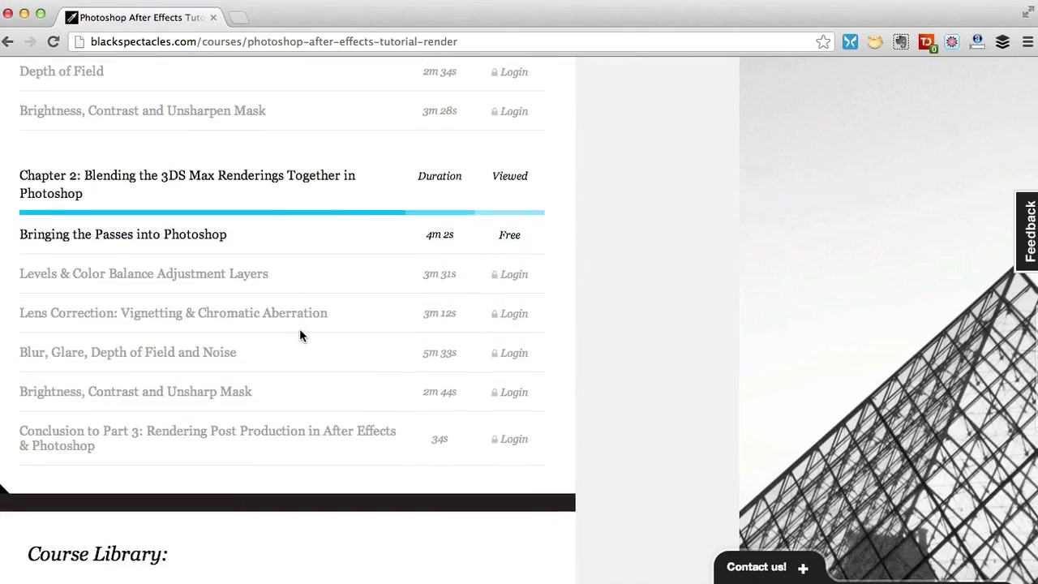
{"action": "scroll", "coordinate": [301, 336], "scroll_direction": "up", "scroll_amount": 2}
{"action": "left_click", "coordinate": [190, 297]}
{"action": "scroll", "coordinate": [950, 336], "scroll_direction": "down", "scroll_amount": 1}
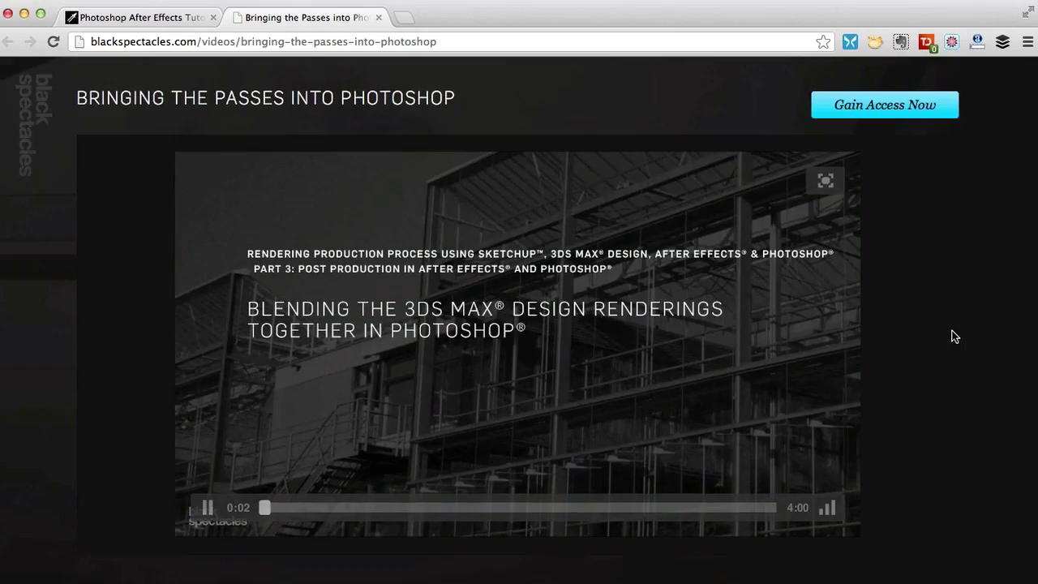